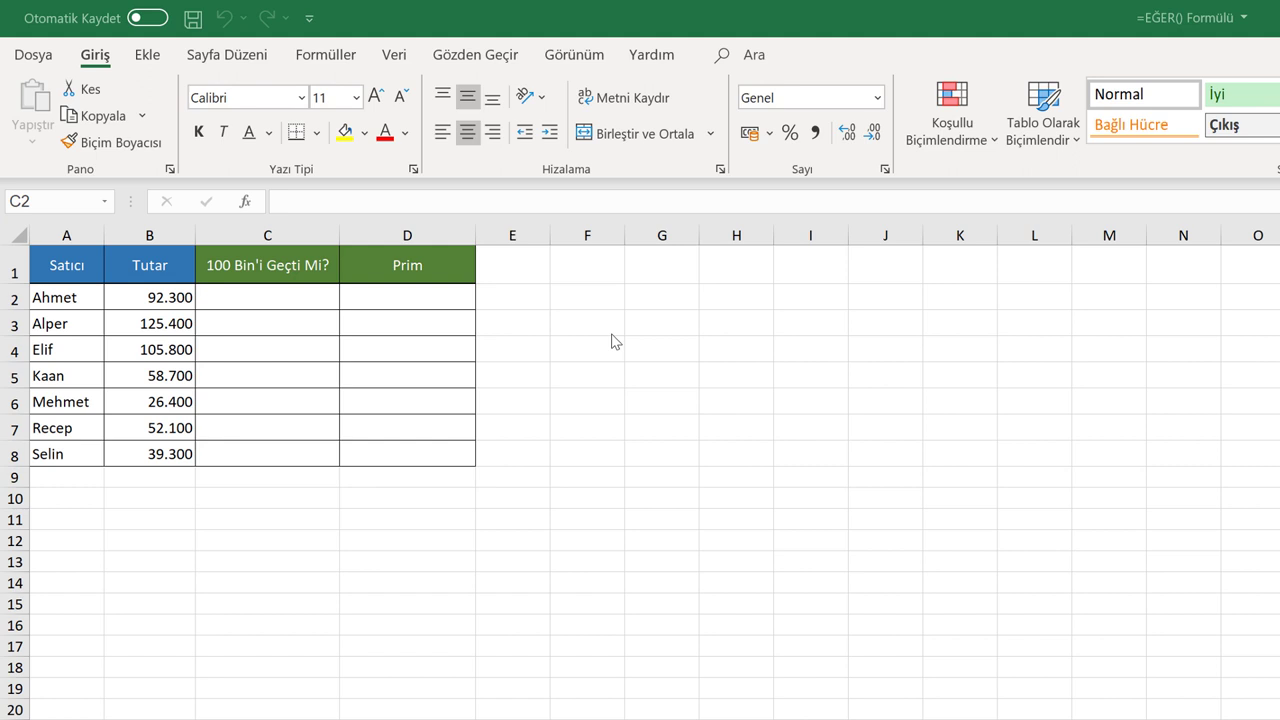
- In C2, find the EĞER function through an 'eğer' search and open its argument fields
left_click(322, 292)
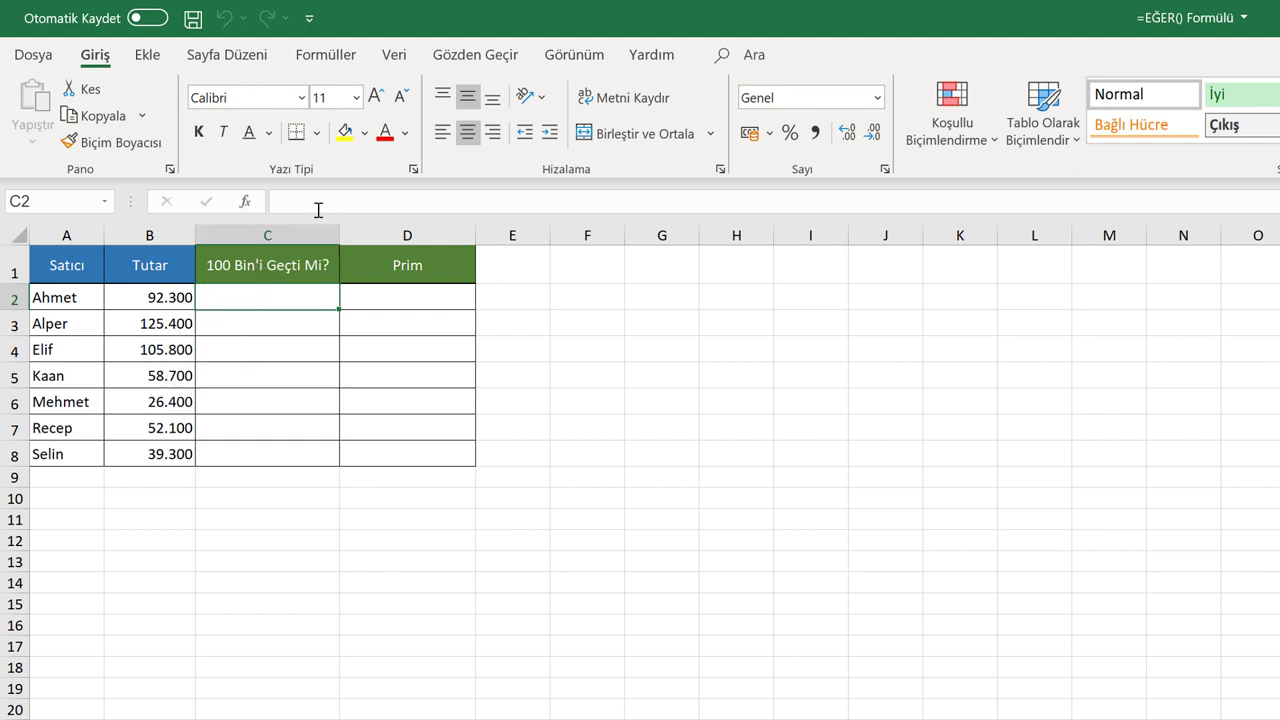
left_click(246, 204)
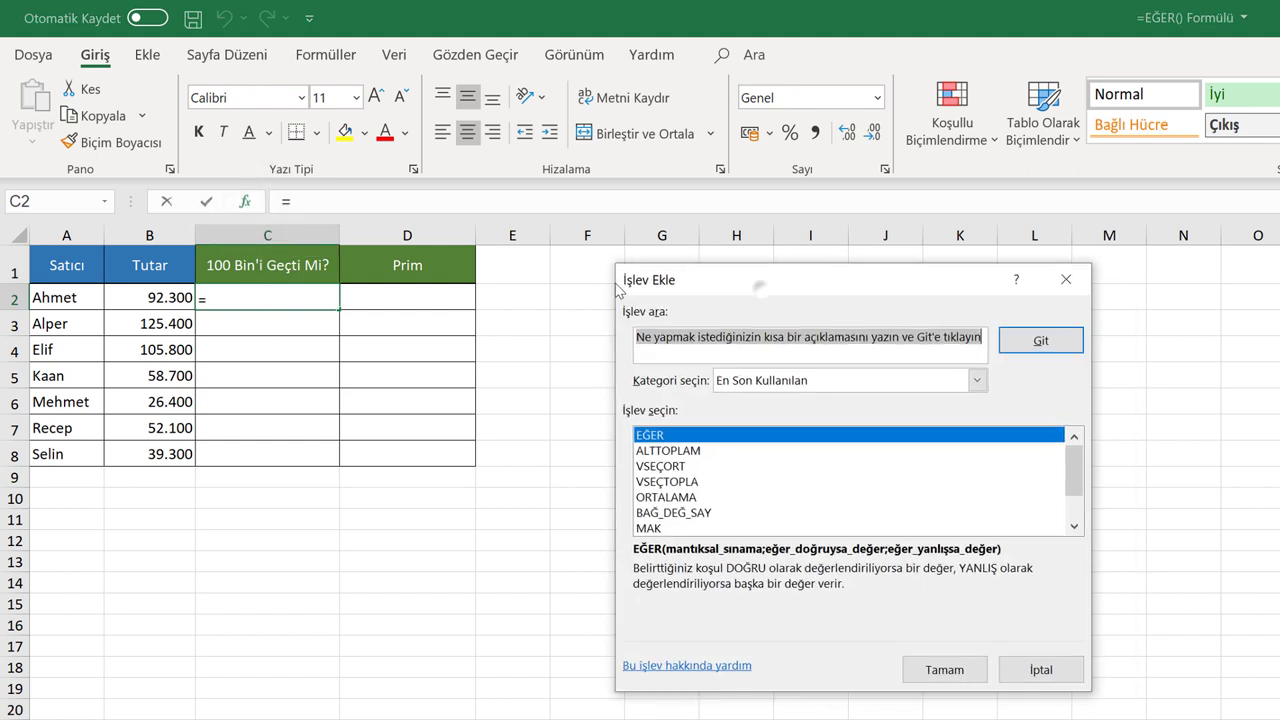
left_click_drag(772, 278, 589, 274)
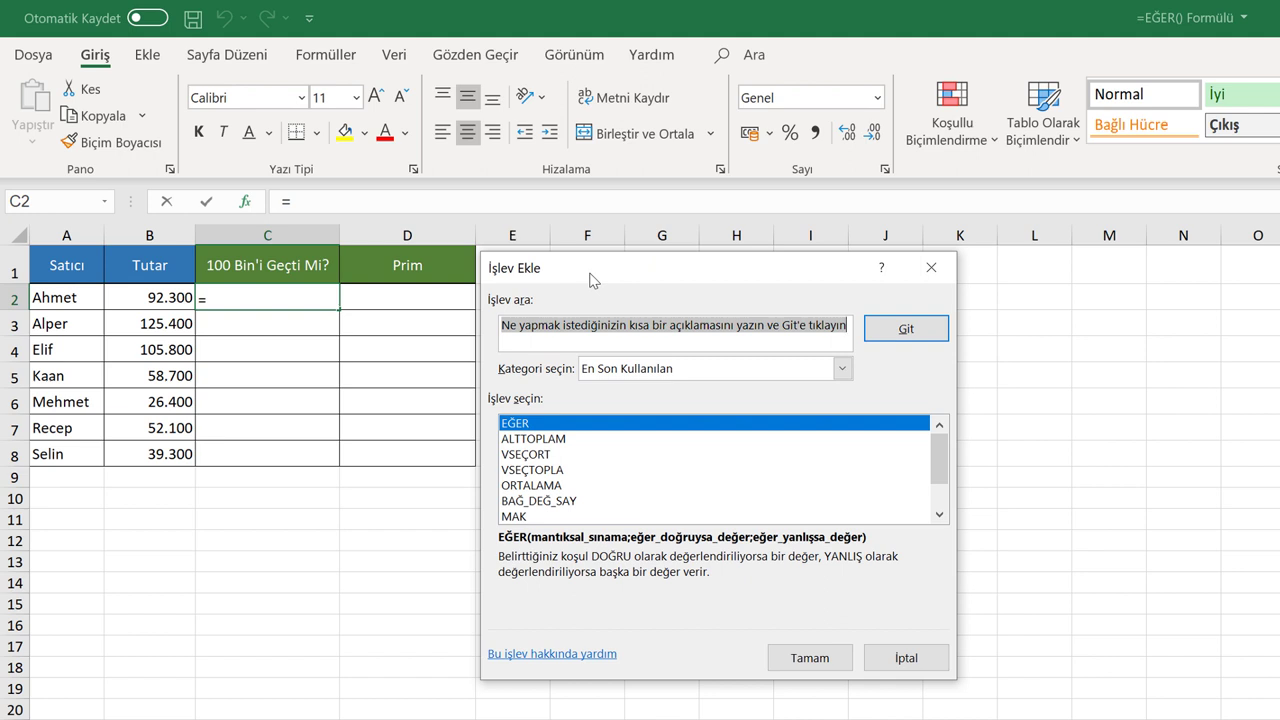
type("eğer")
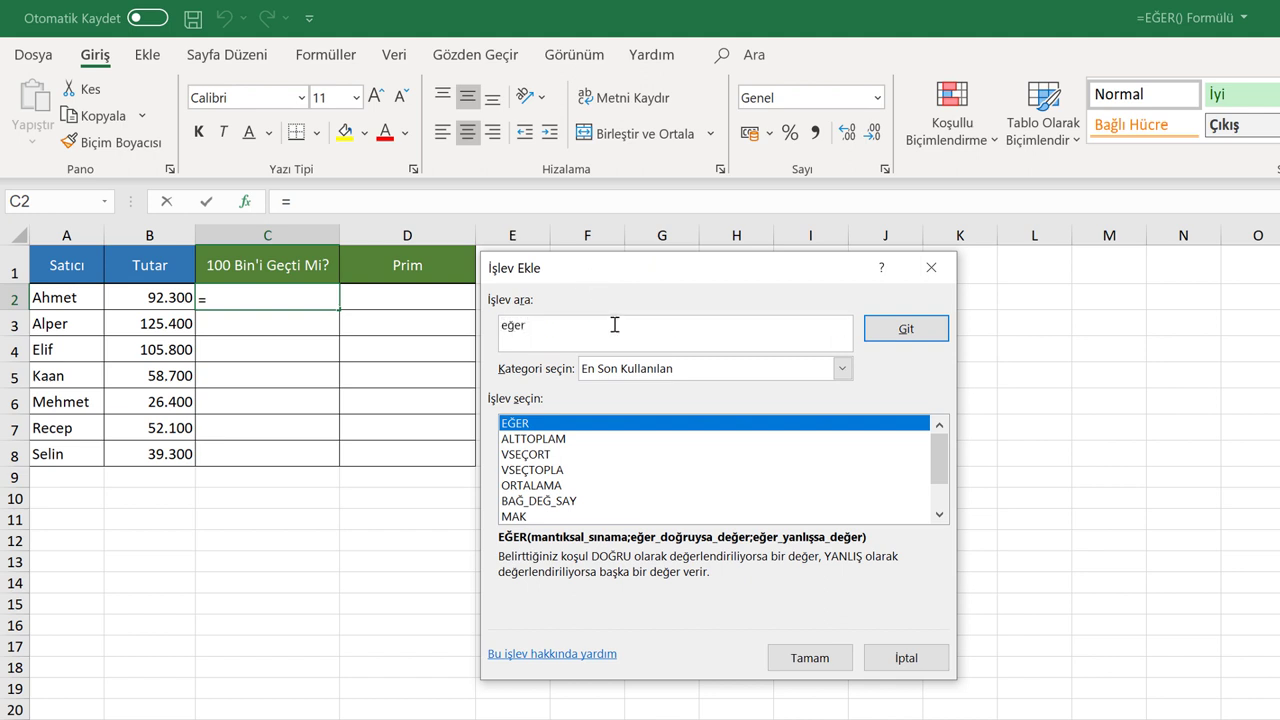
key("Return")
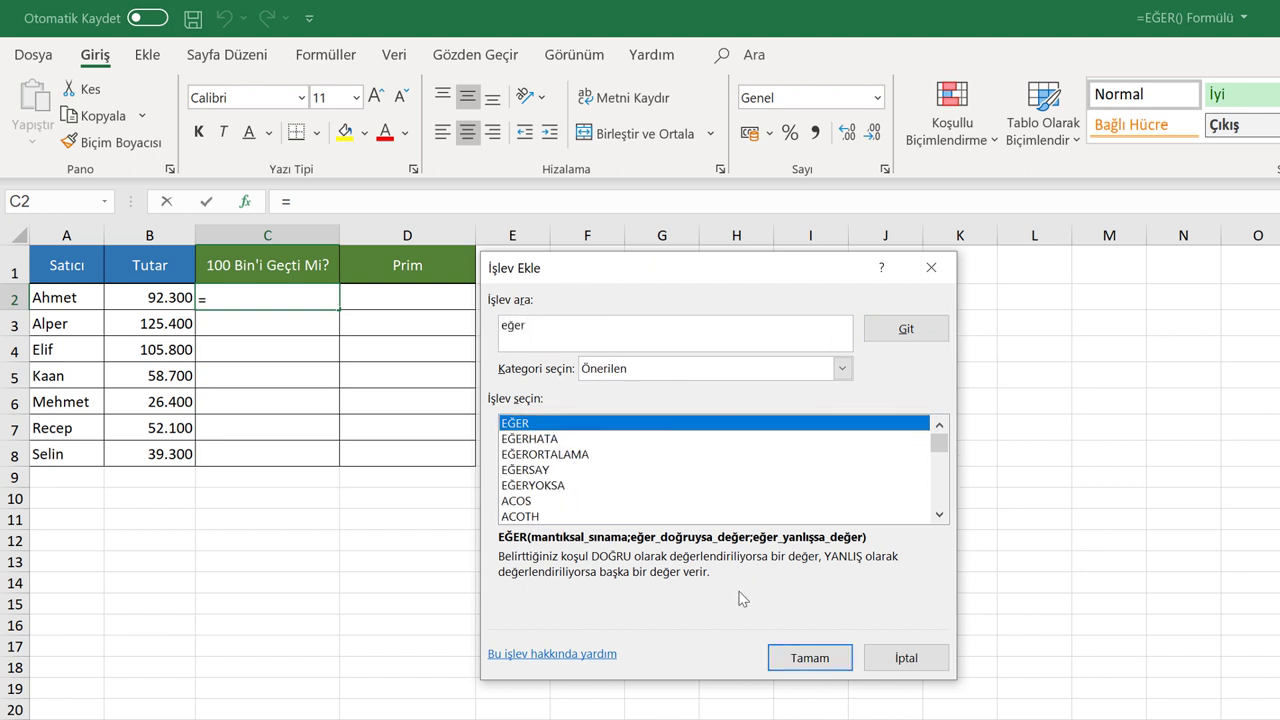
left_click(806, 660)
left_click_drag(640, 316, 724, 287)
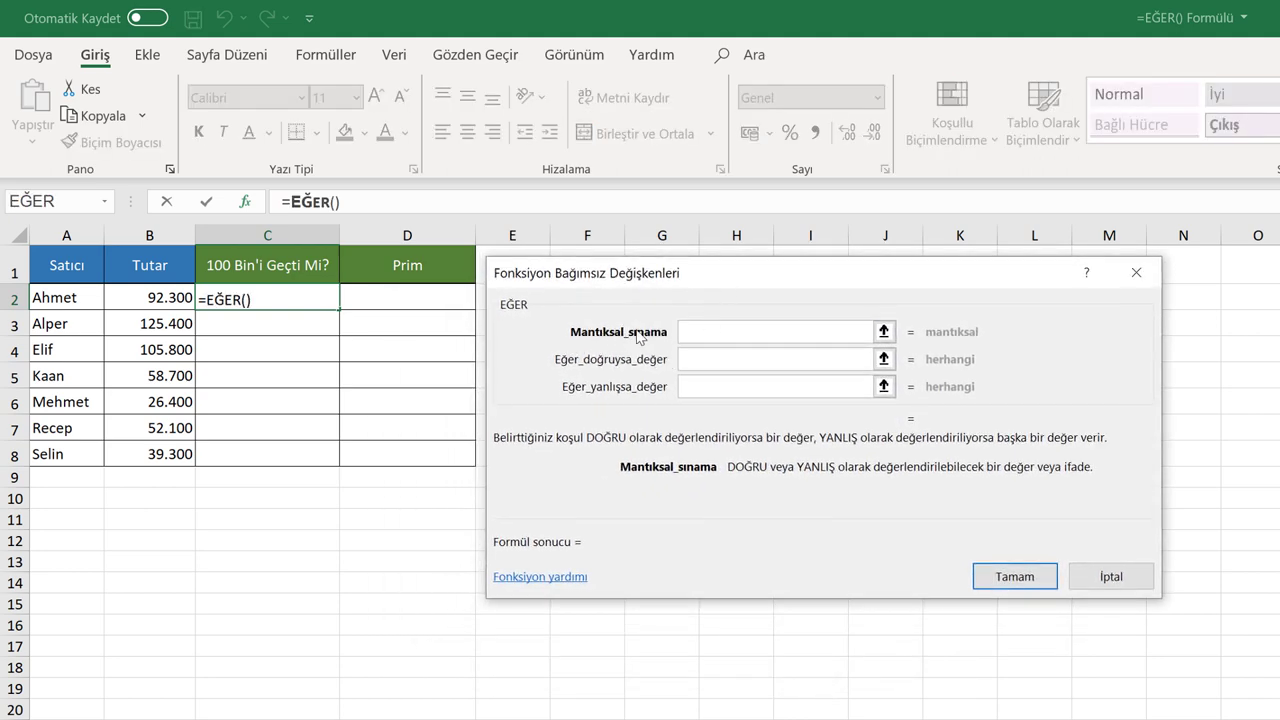
- Enter EĞER arguments B2>=100000, "Evet" and "Hayır" so C2 shows Hayır
left_click(158, 302)
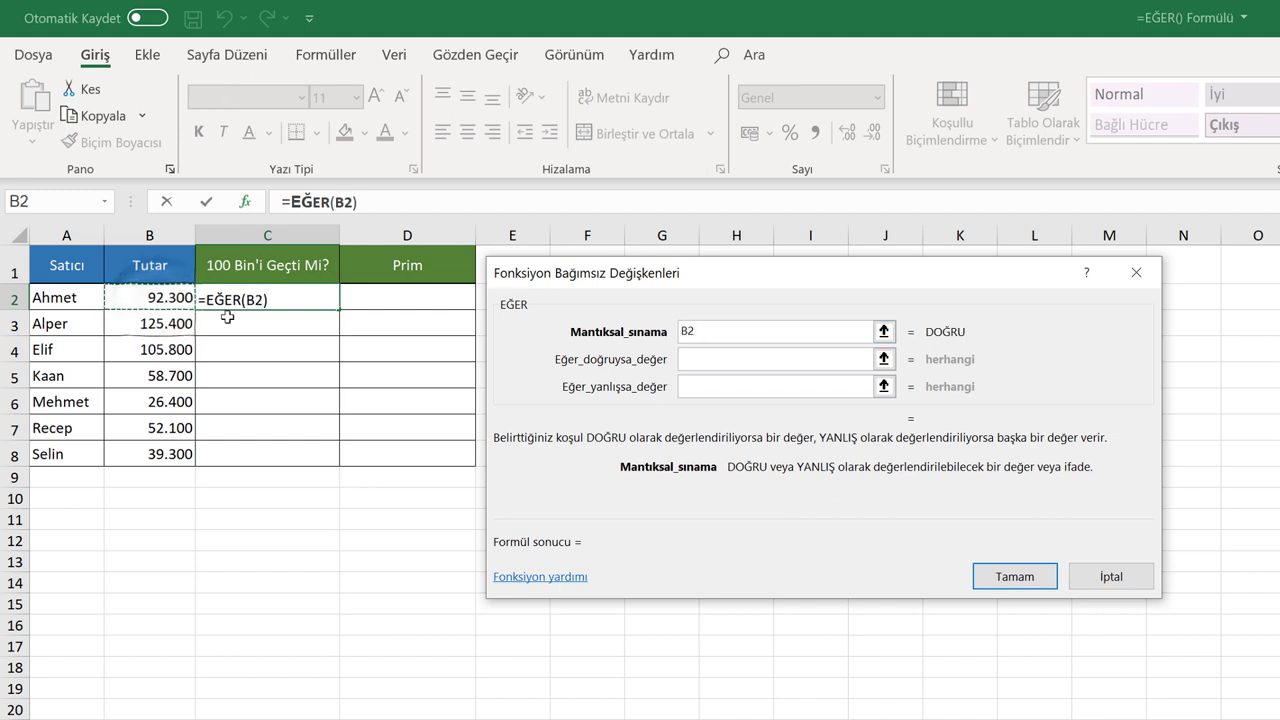
type("<")
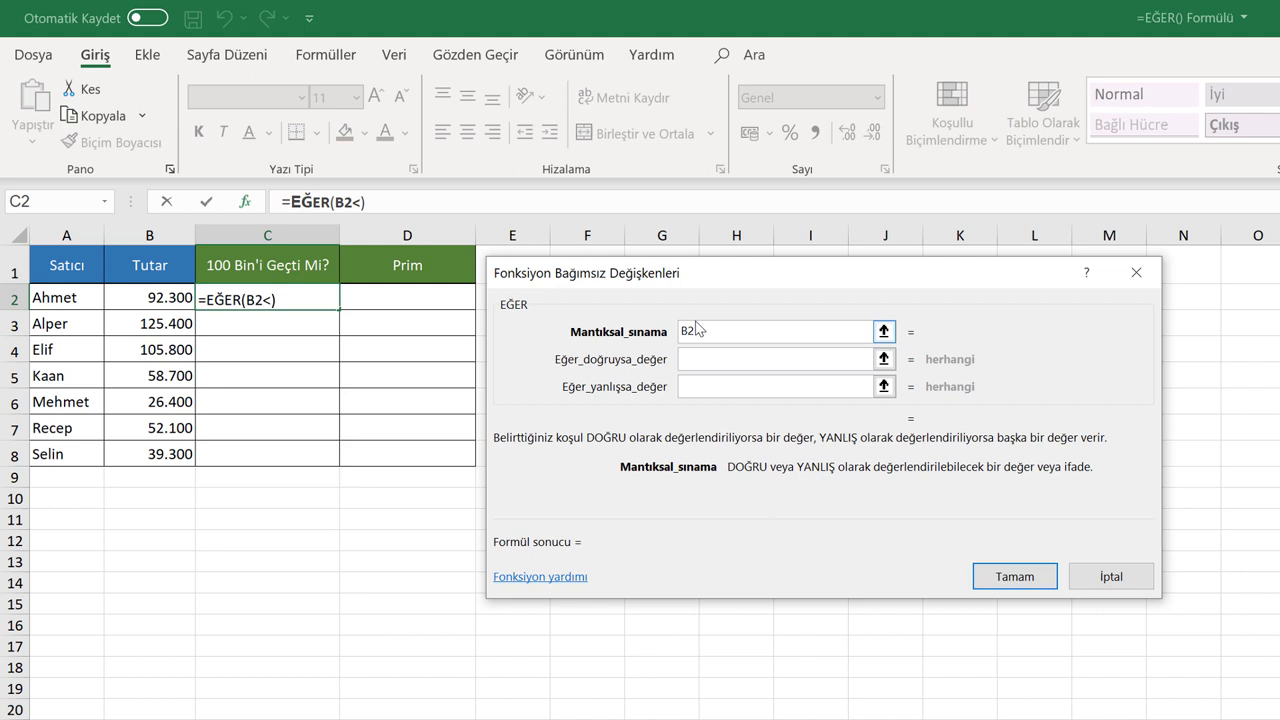
key("BackSpace")
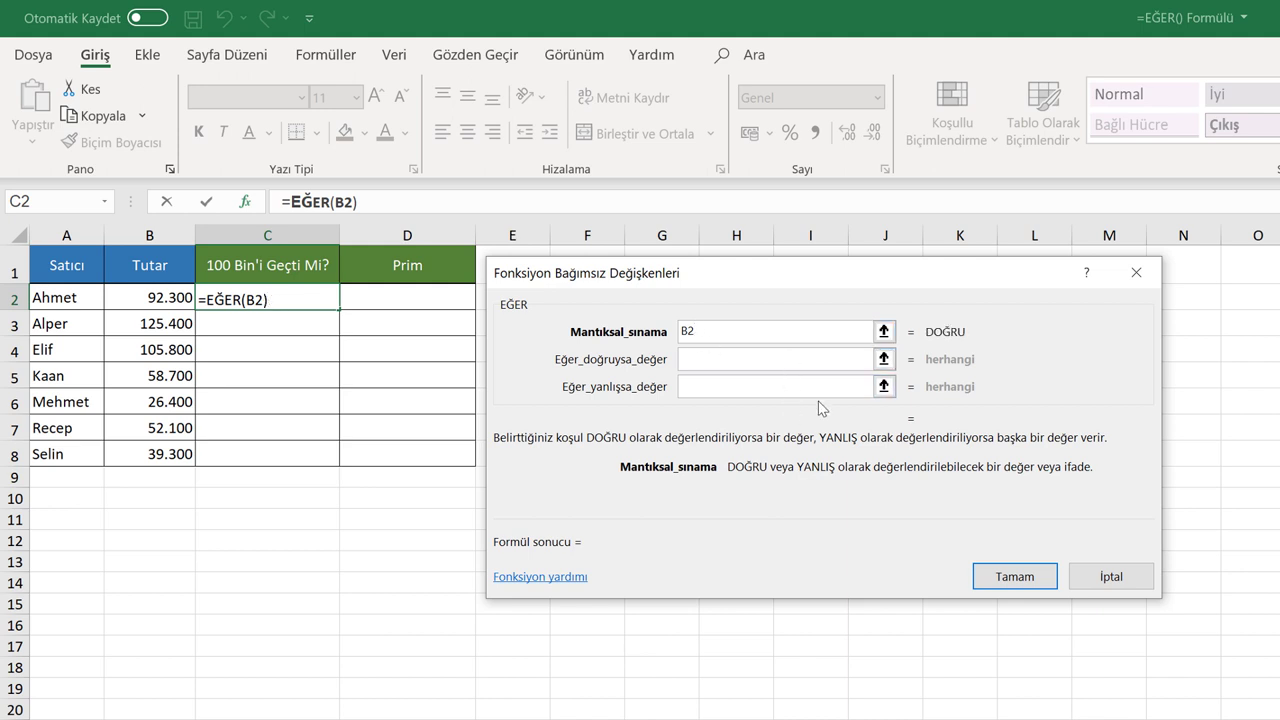
type(">")
type("=")
type("100")
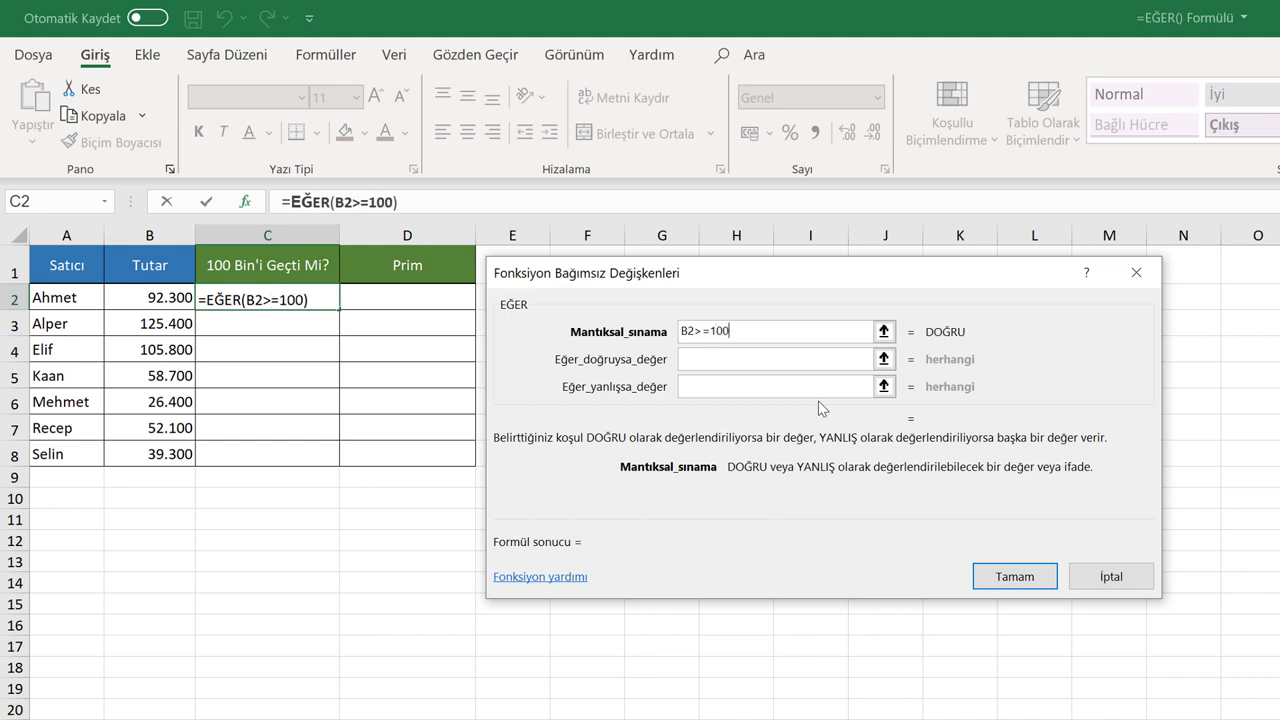
type("000")
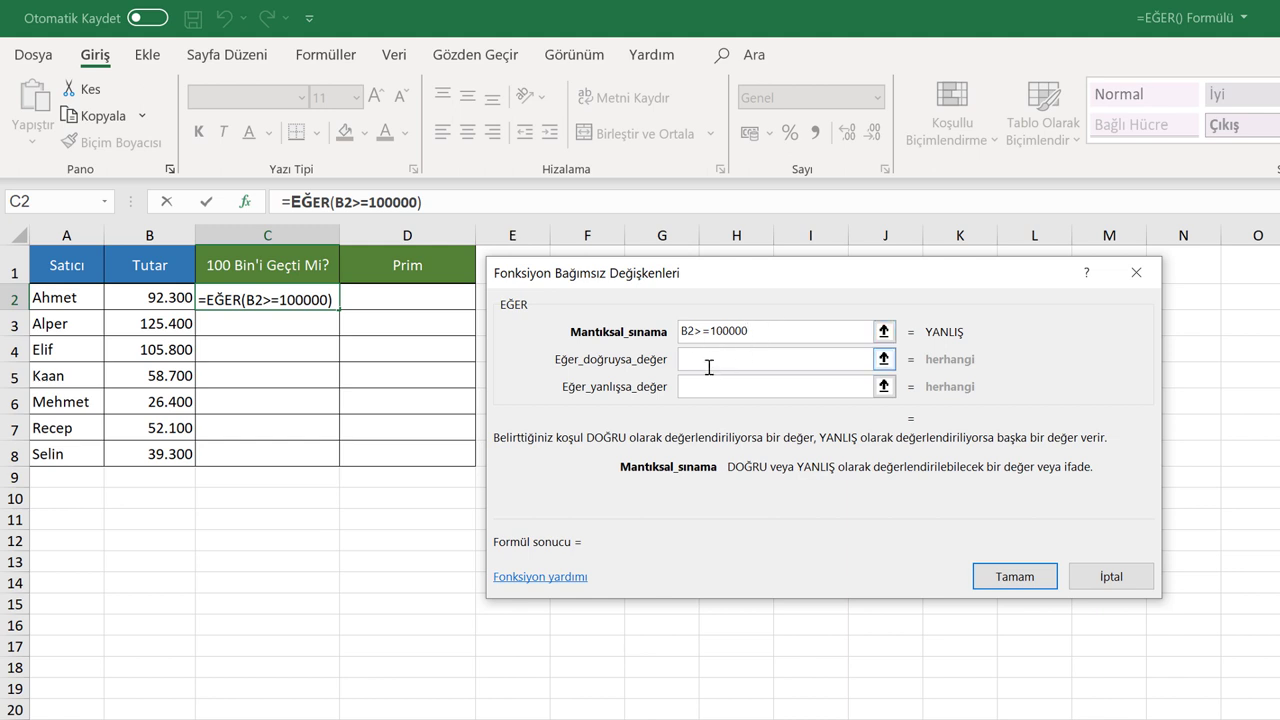
left_click(706, 361)
type("\"Evet\"")
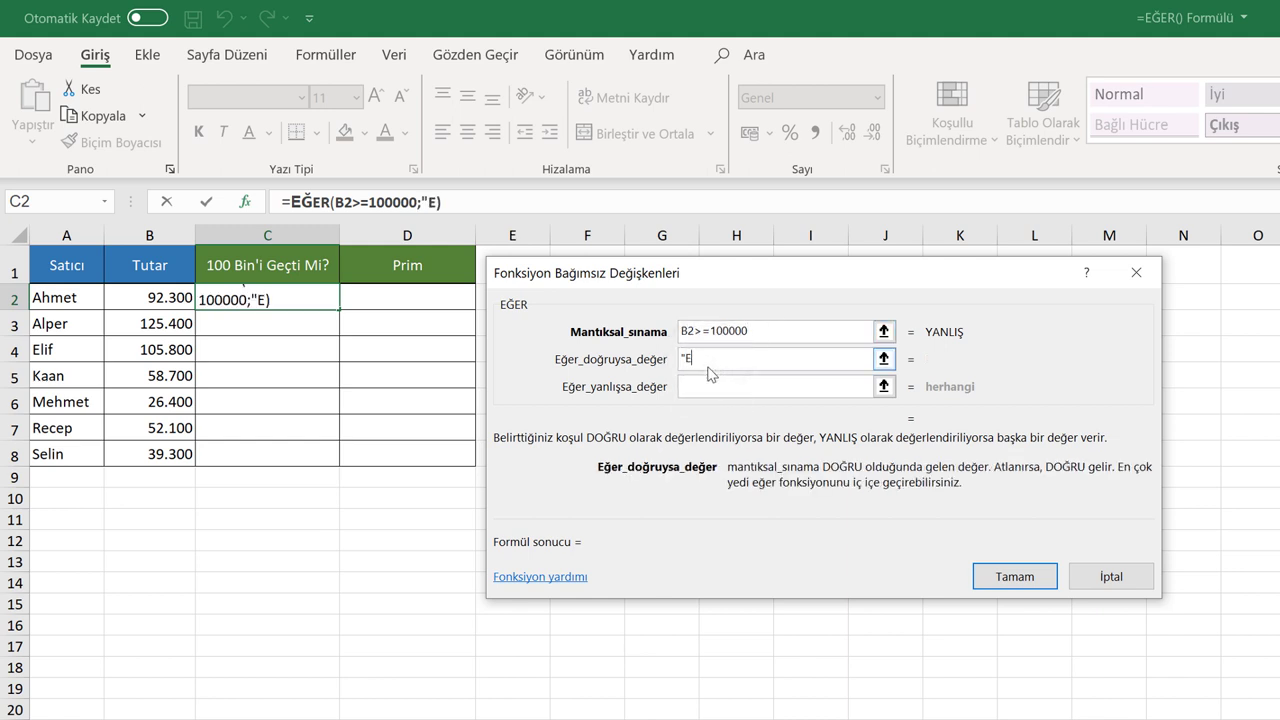
left_click(718, 392)
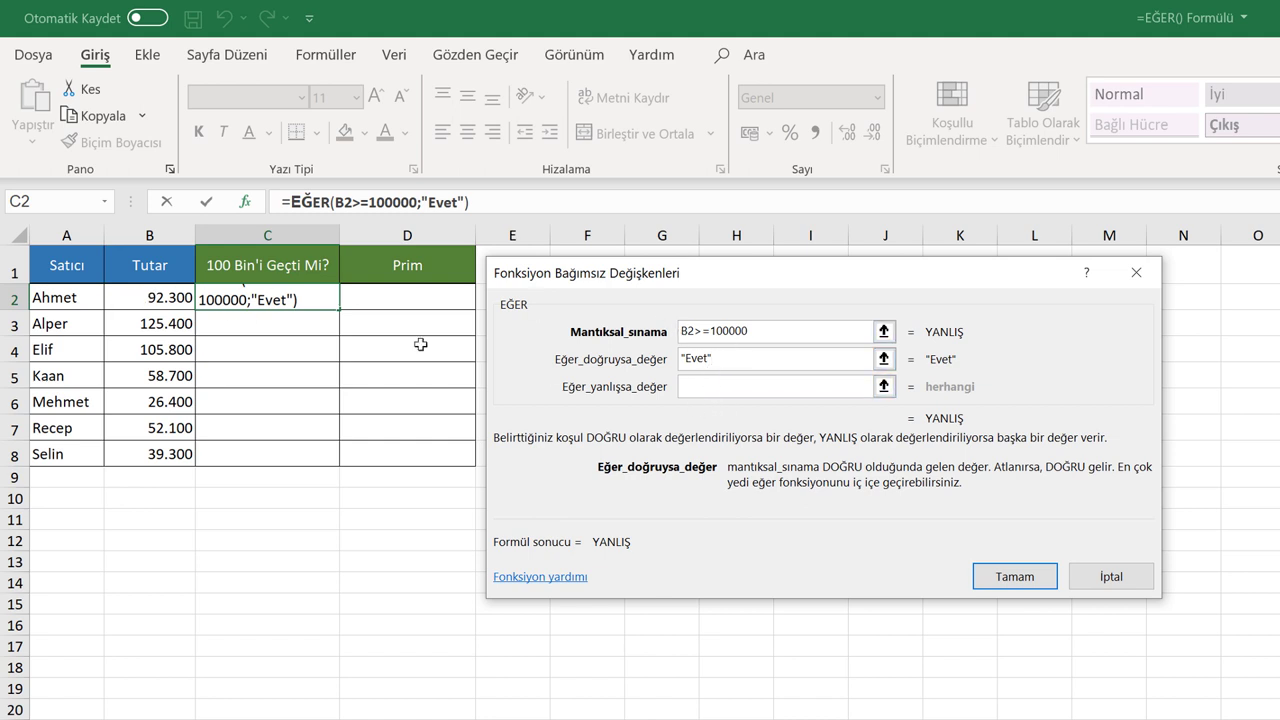
left_click(714, 385)
type("\"")
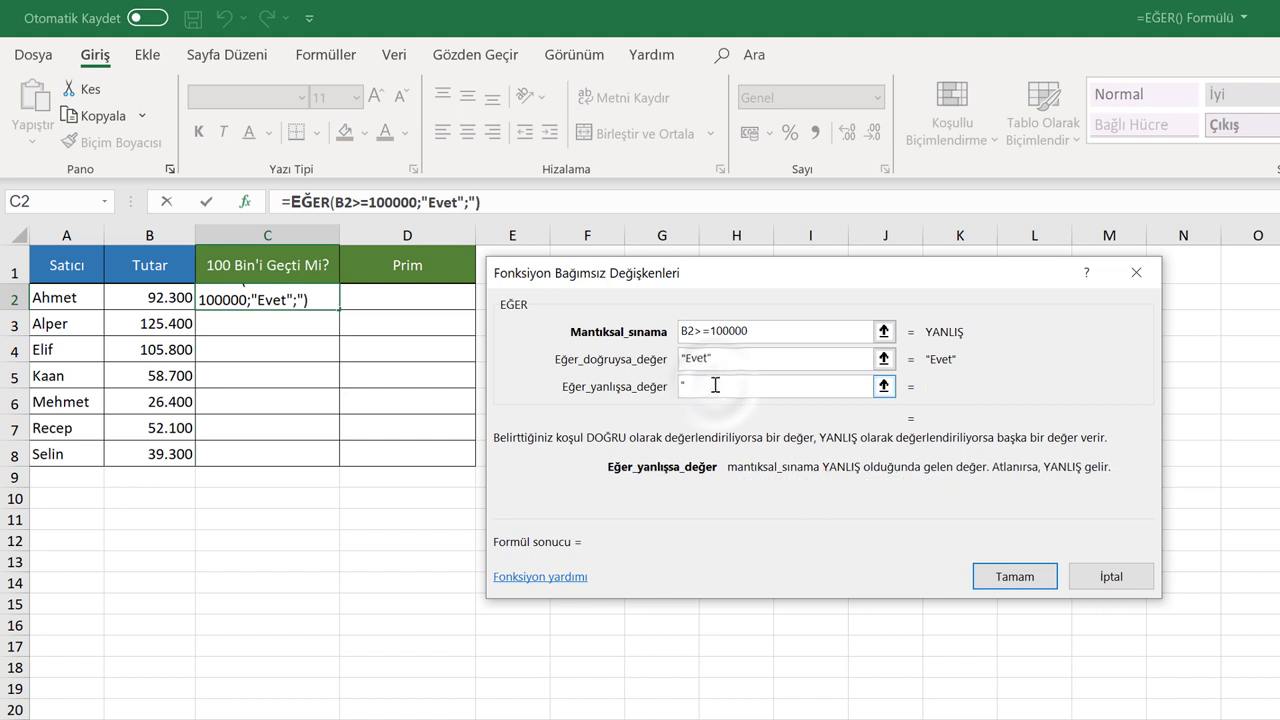
type("Hayır\"")
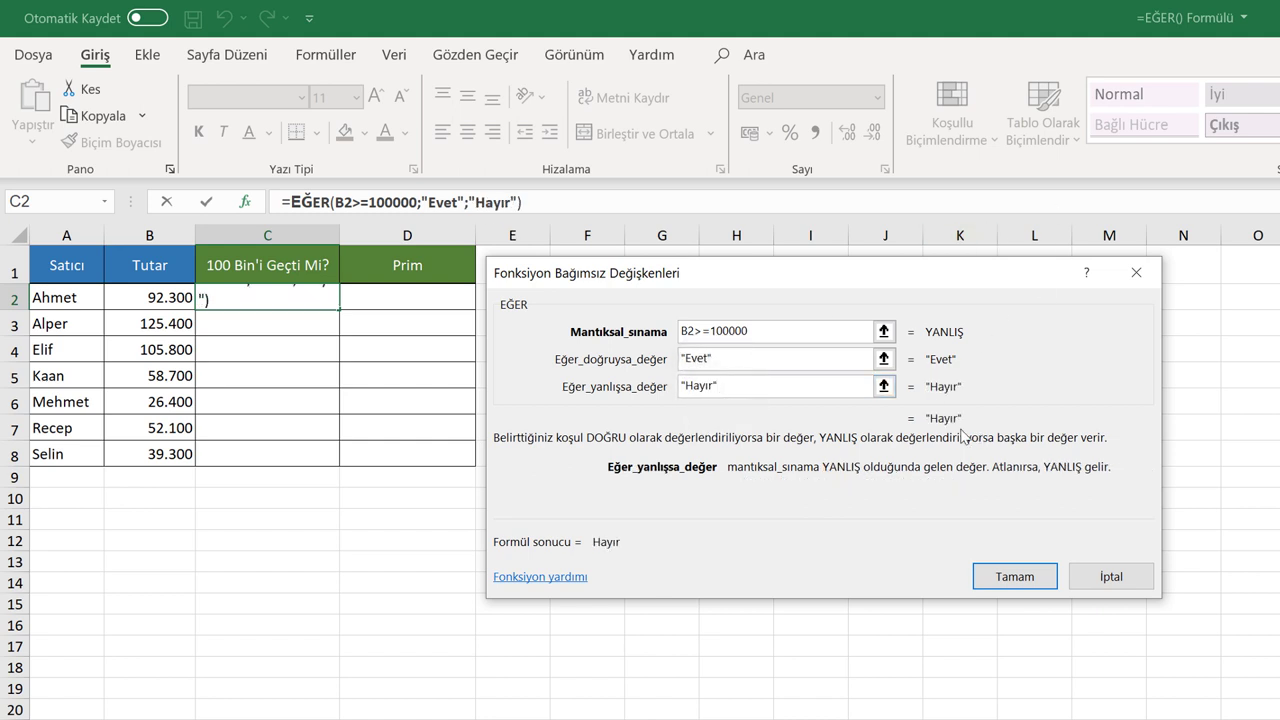
left_click(1010, 577)
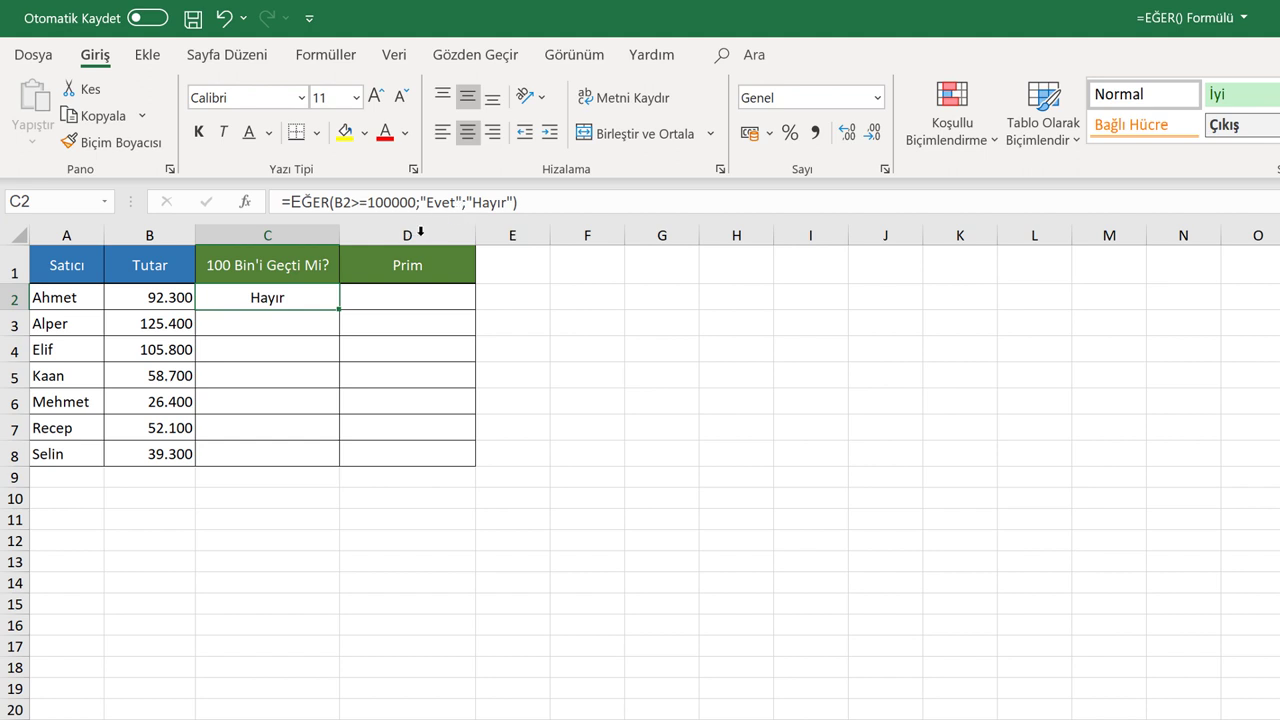
- Give C3 =EĞER(B3>=100000;"Evet";"Hayır") through the function dialog, so it shows Evet
left_click(313, 322)
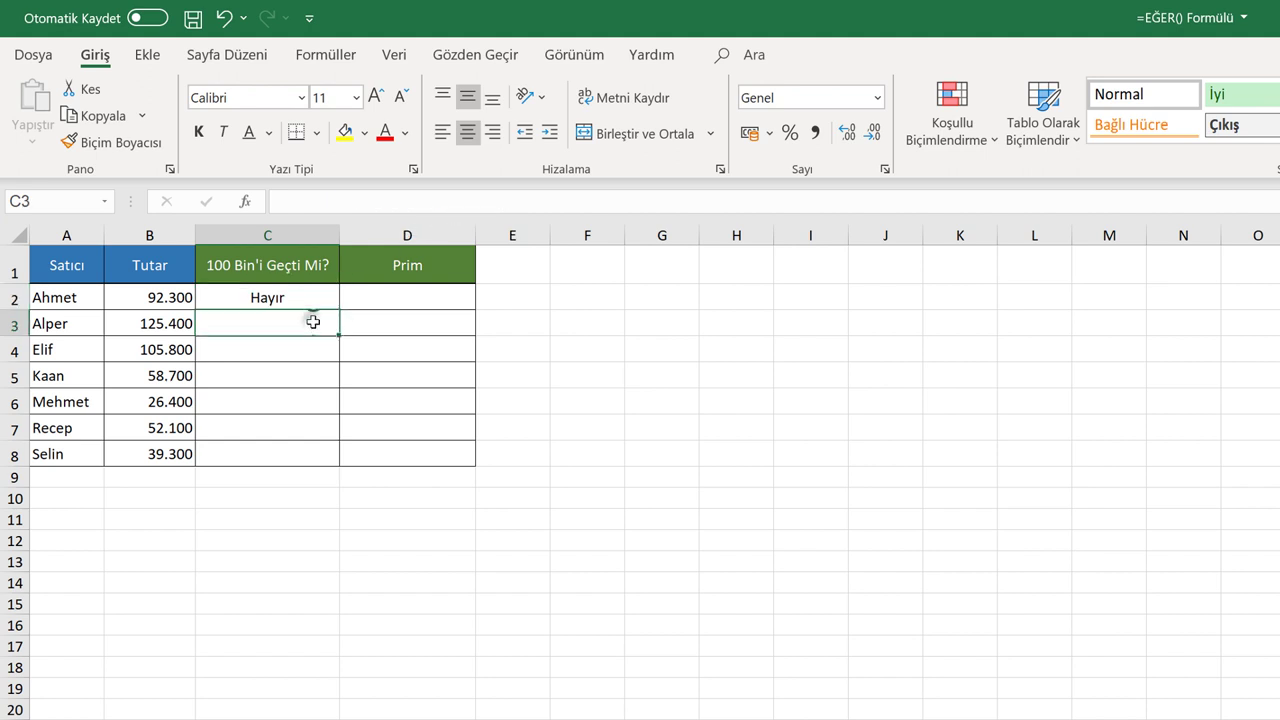
left_click(245, 201)
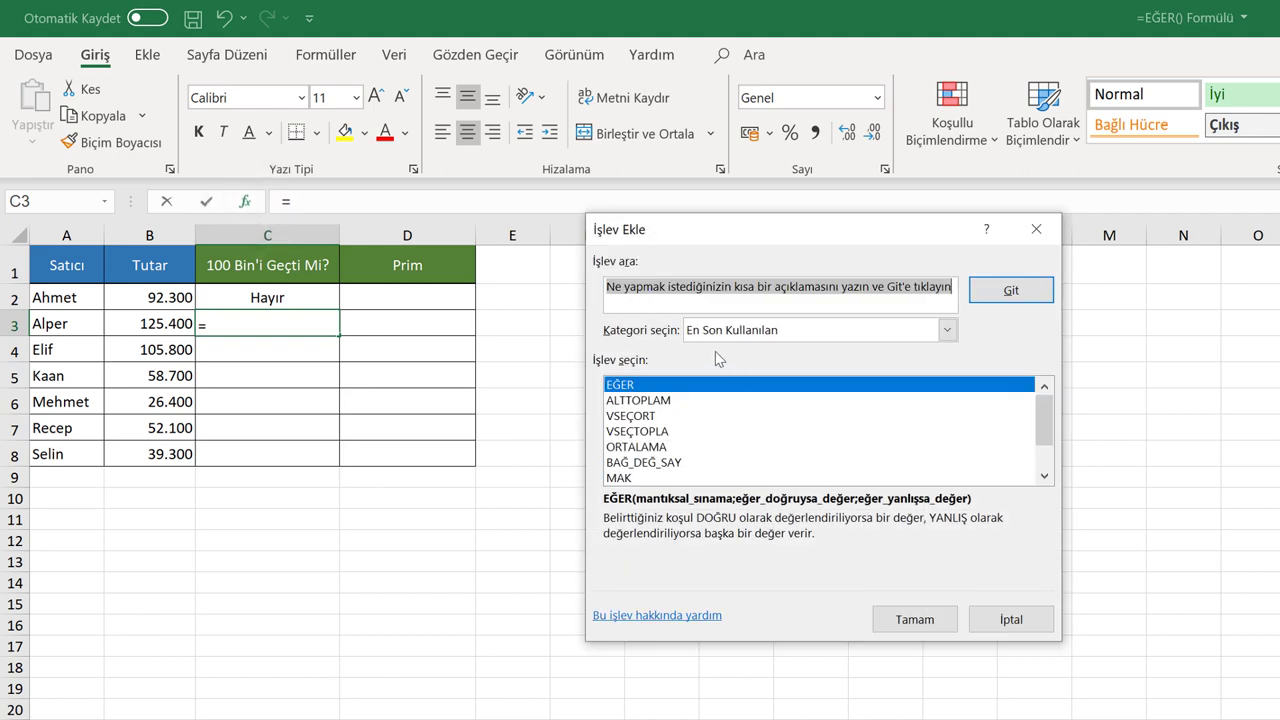
double_click(691, 386)
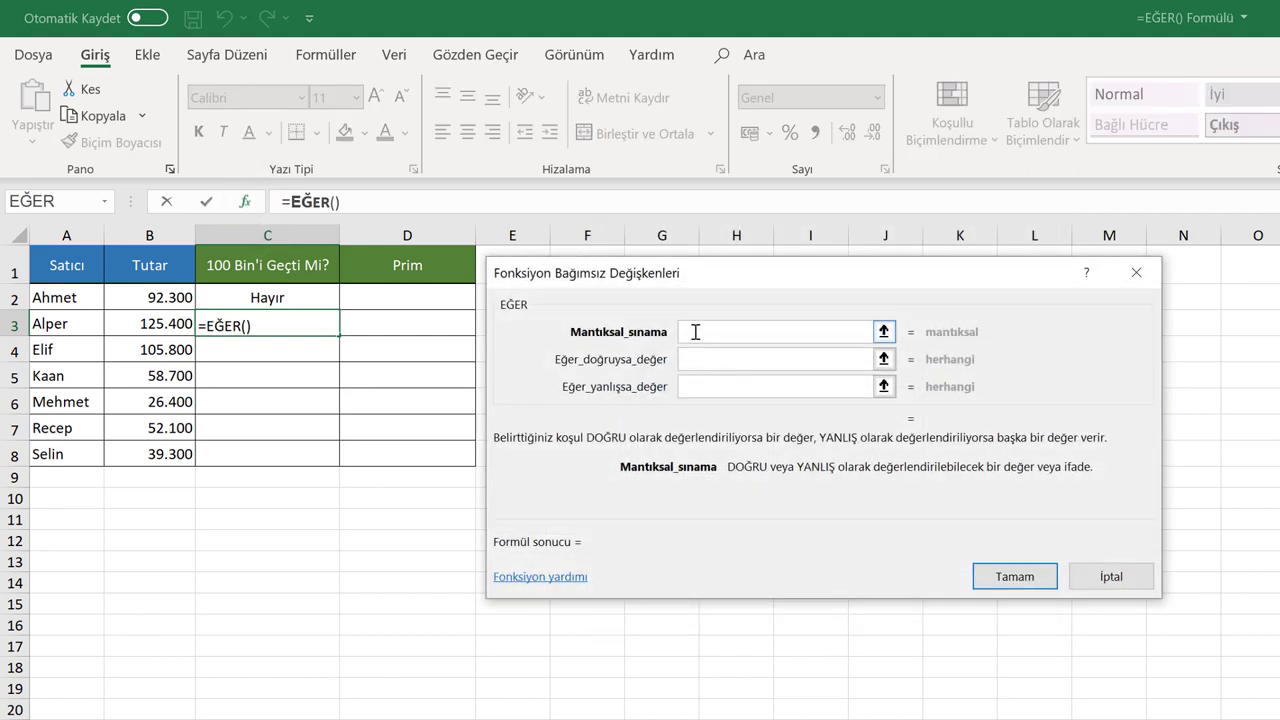
left_click(137, 321)
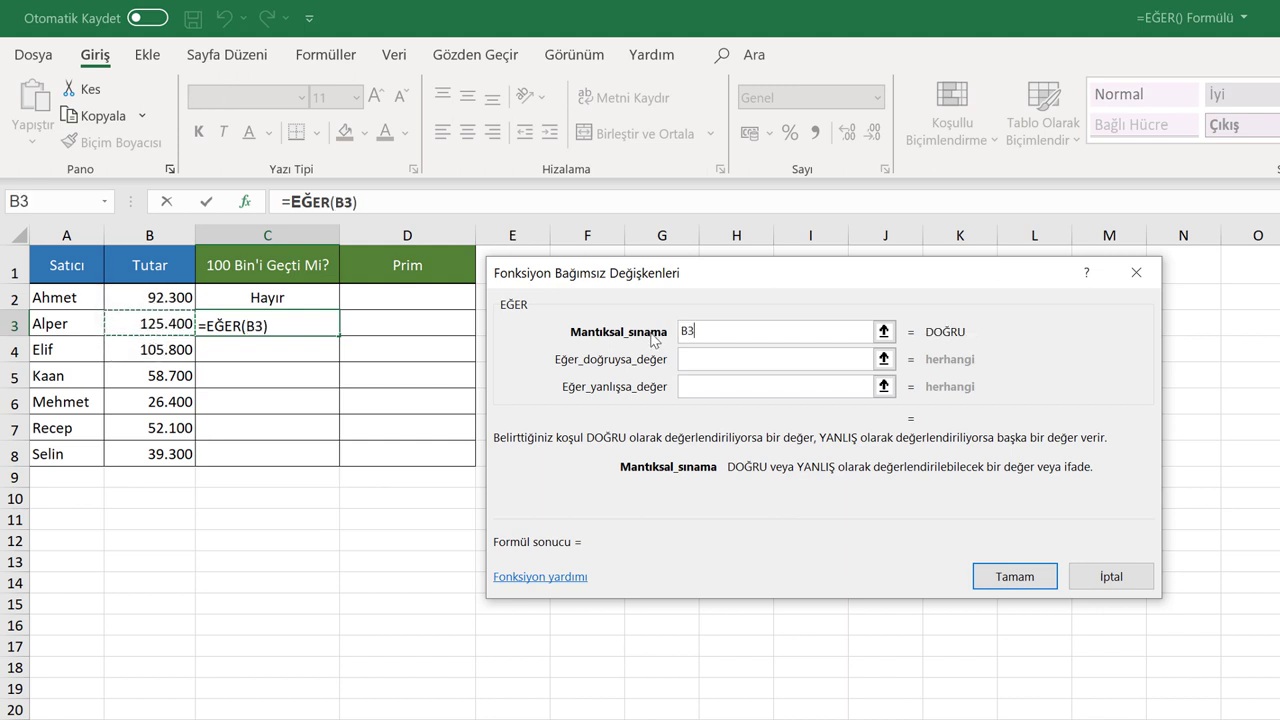
type(">=")
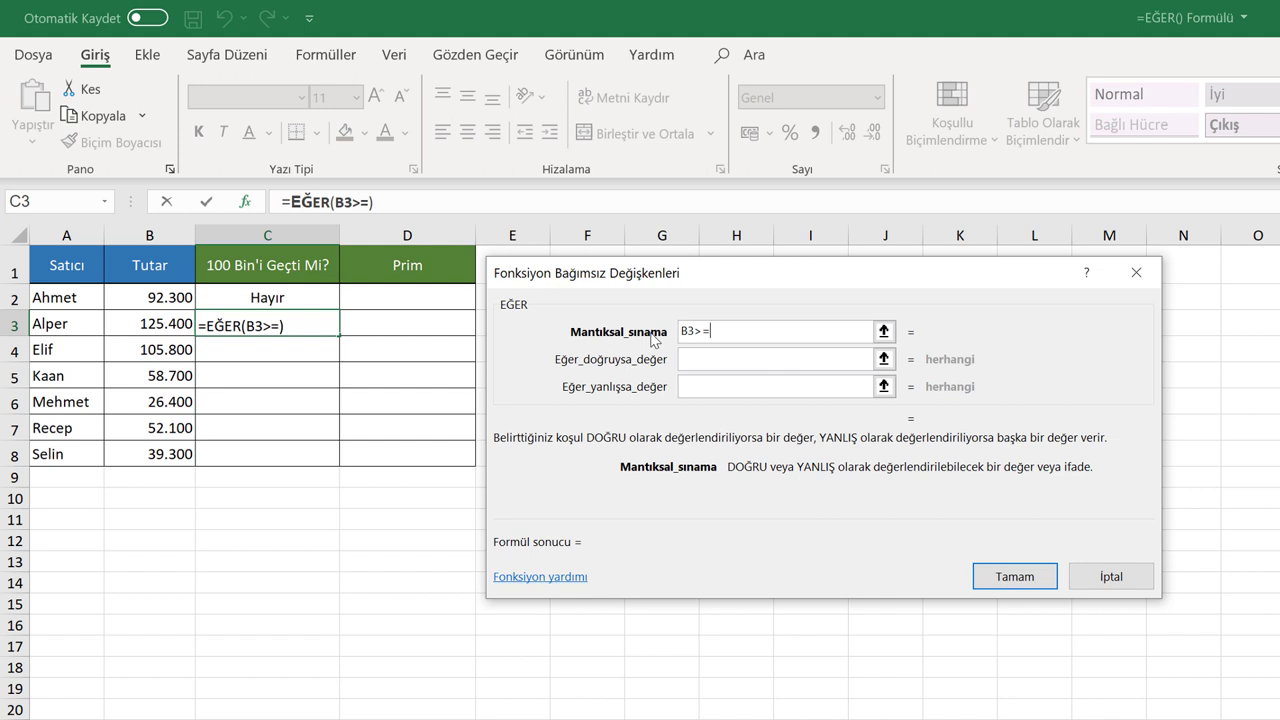
type("100000")
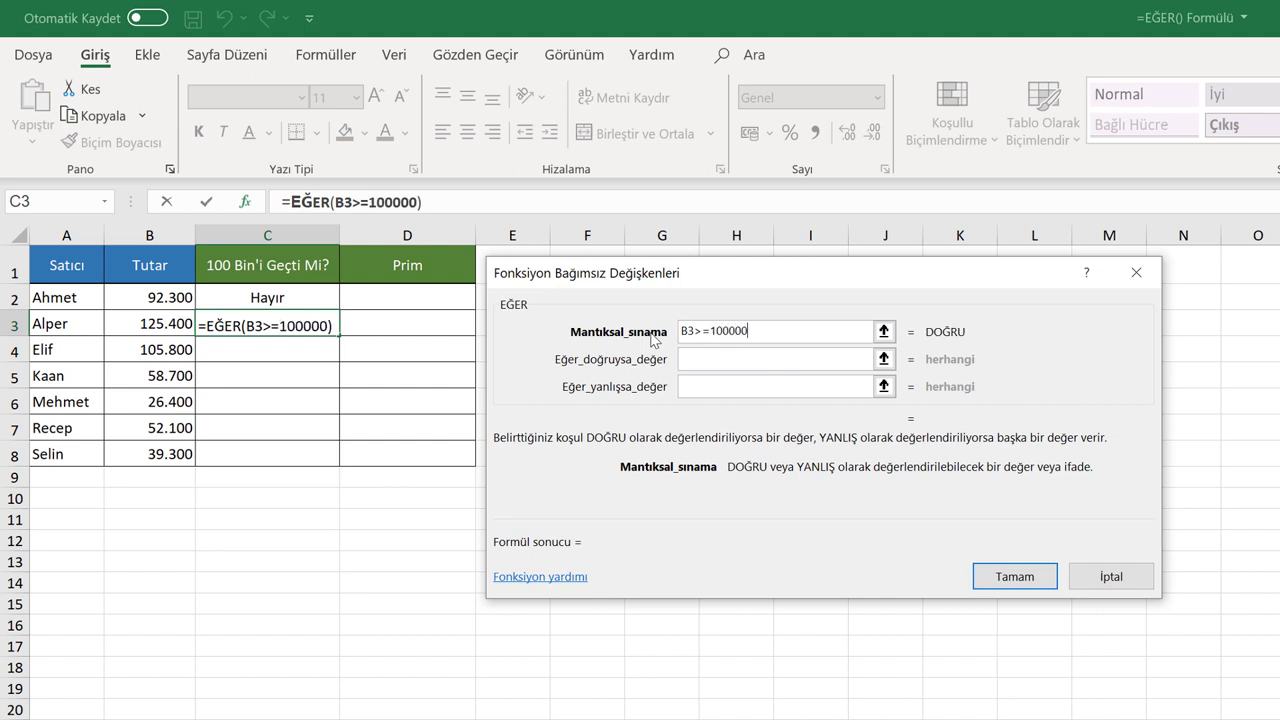
left_click(741, 366)
type("\"E")
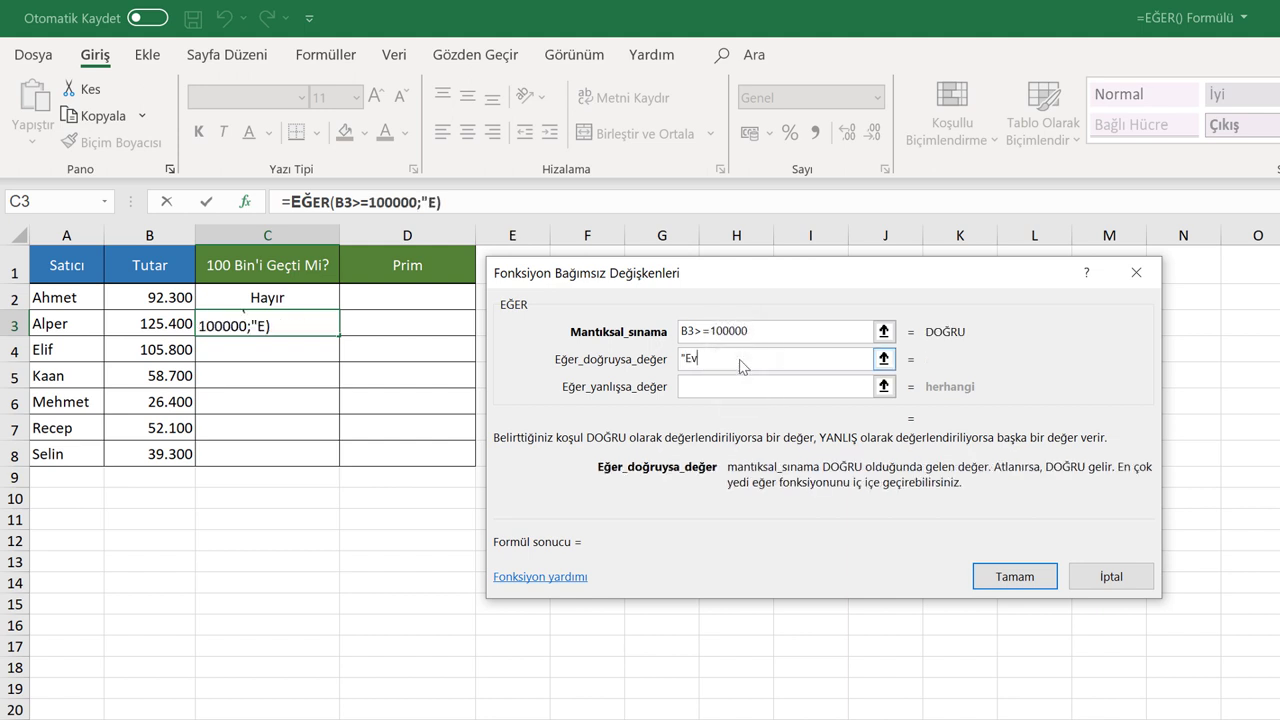
type("vet\"")
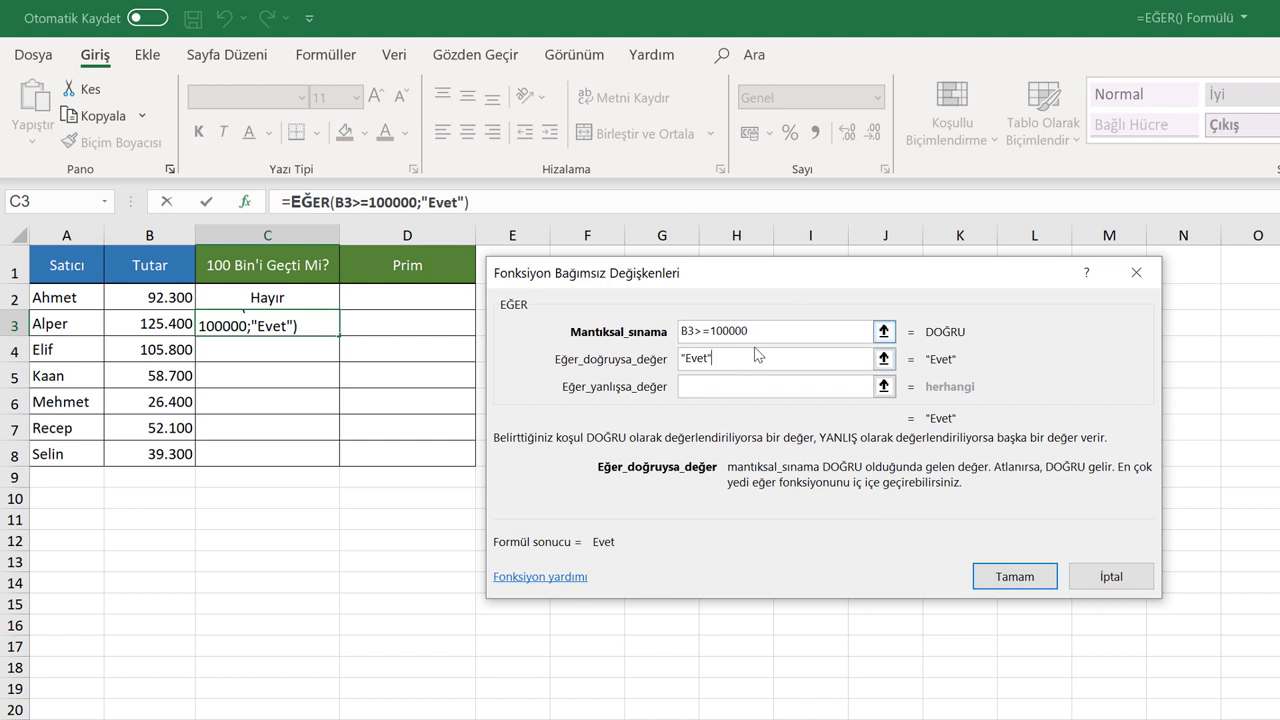
left_click(731, 380)
type("\"H")
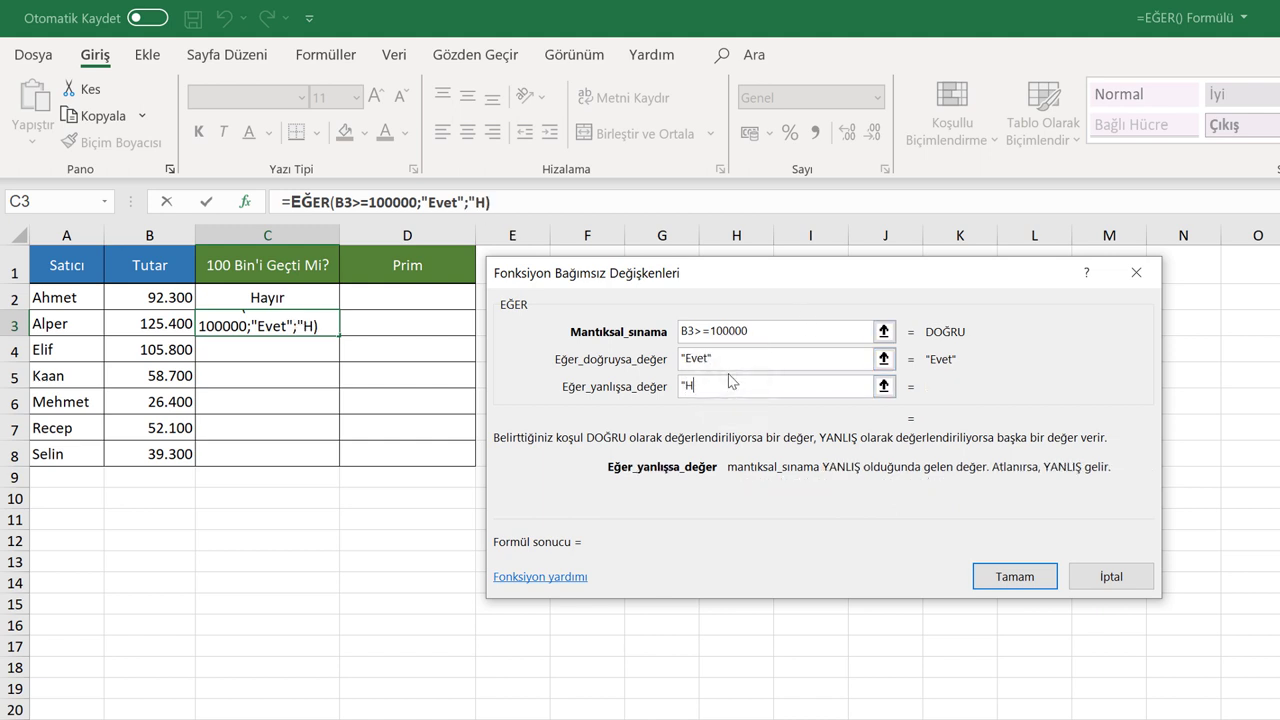
type("ayır\"")
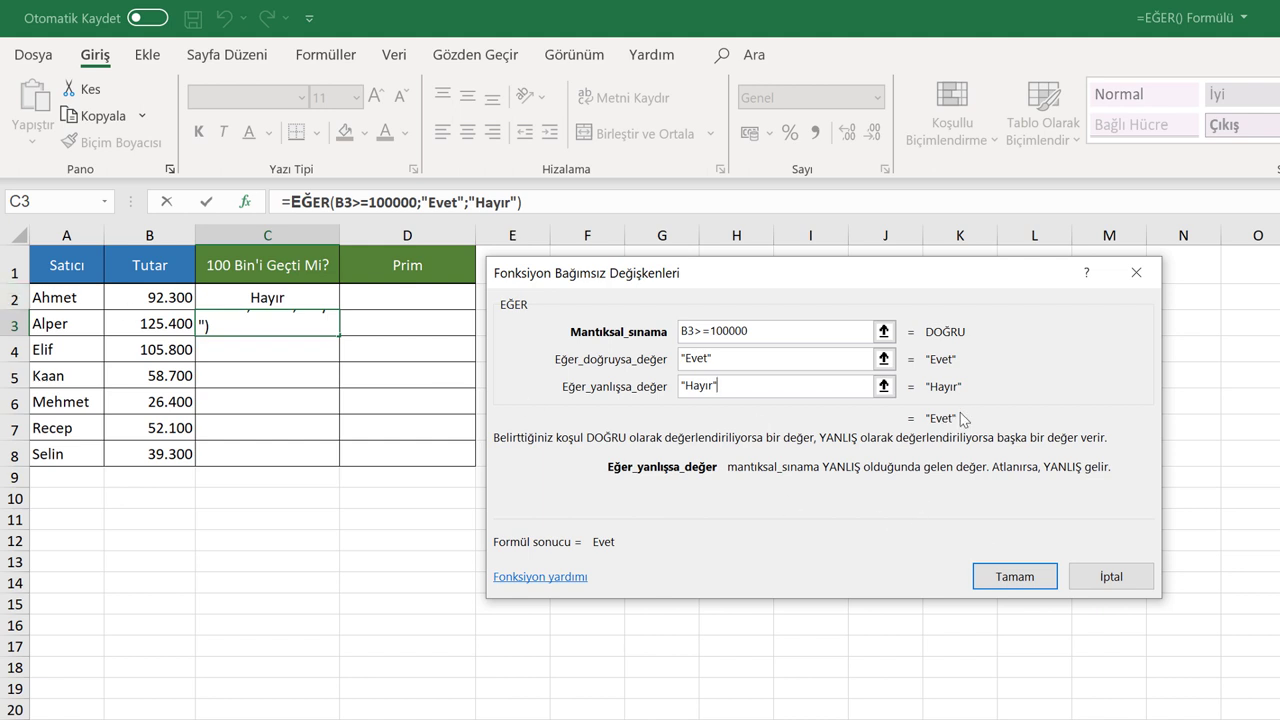
left_click(1000, 572)
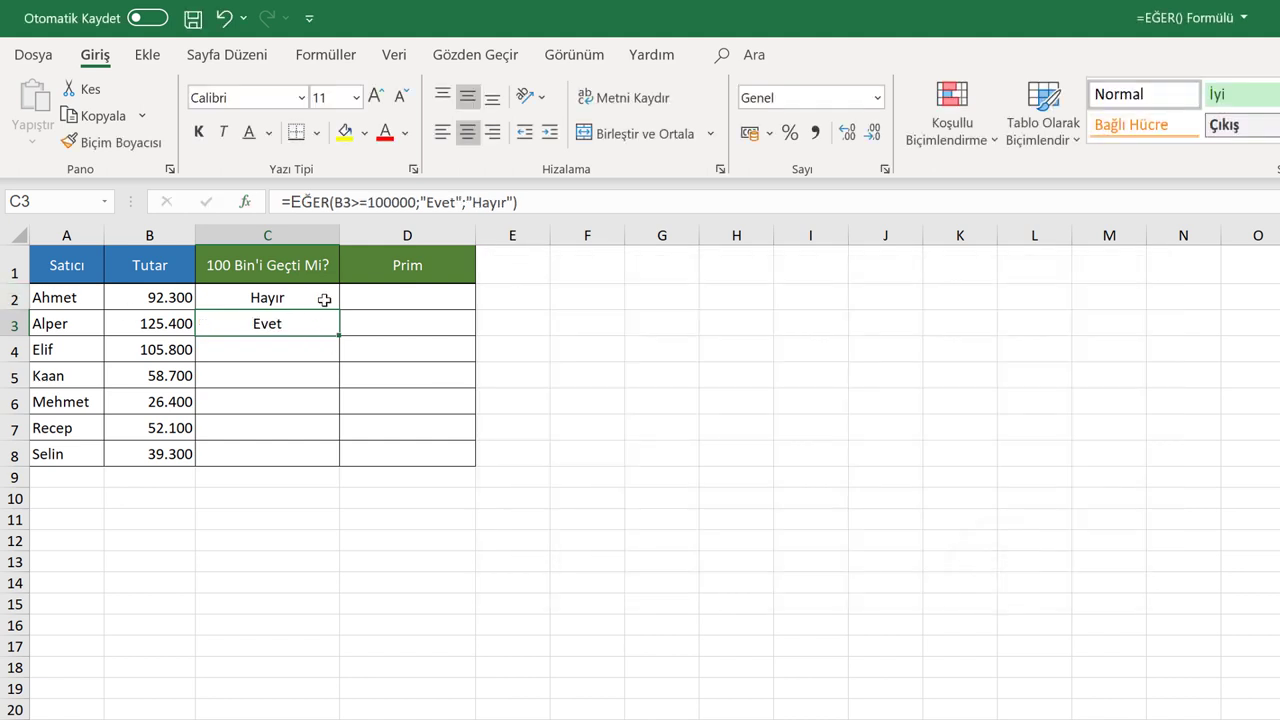
left_click_drag(340, 333, 329, 464)
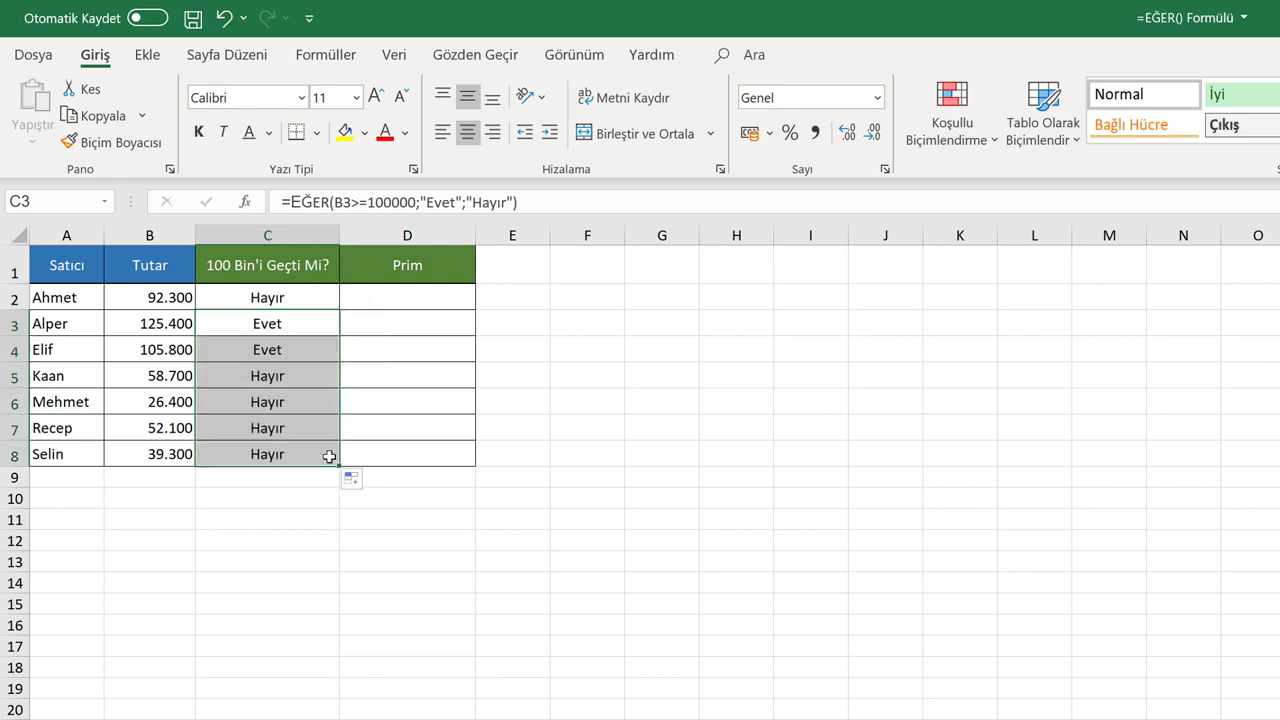
left_click(390, 302)
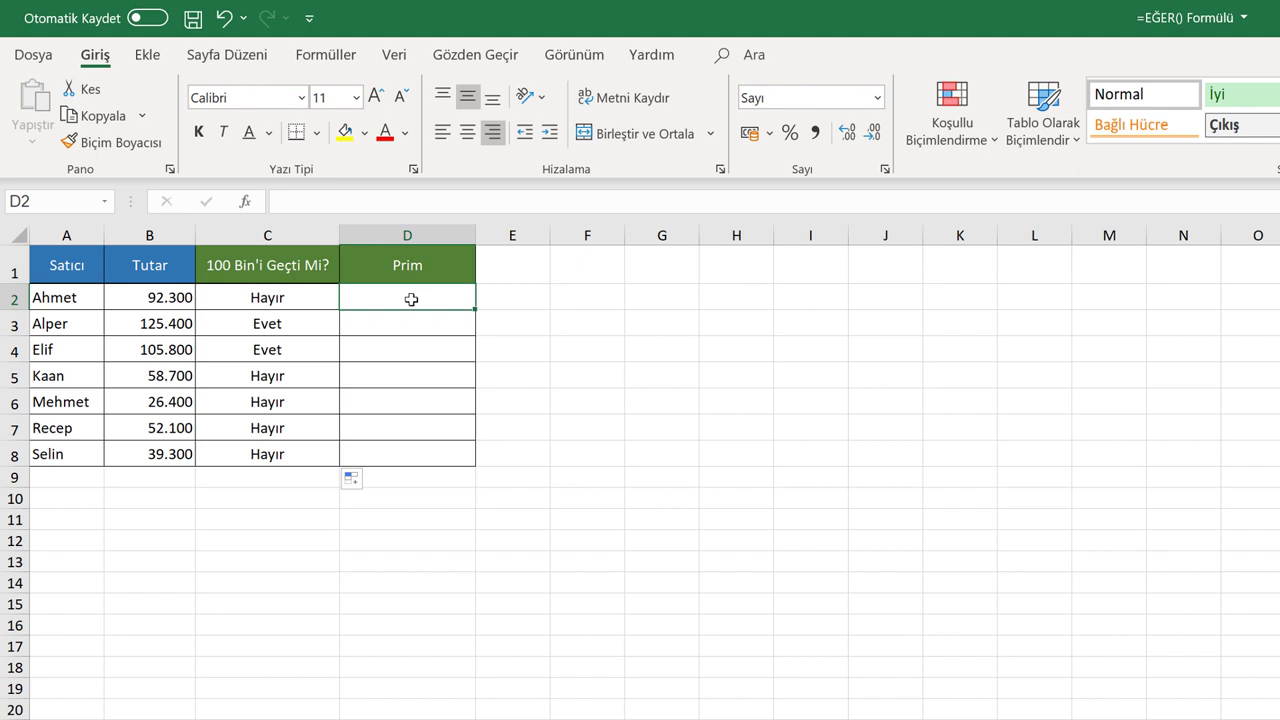
- Enter =EĞER(B2>=100000;B2*0,10;B2*0,05) in D2, giving a 4.615 bonus
type("=E")
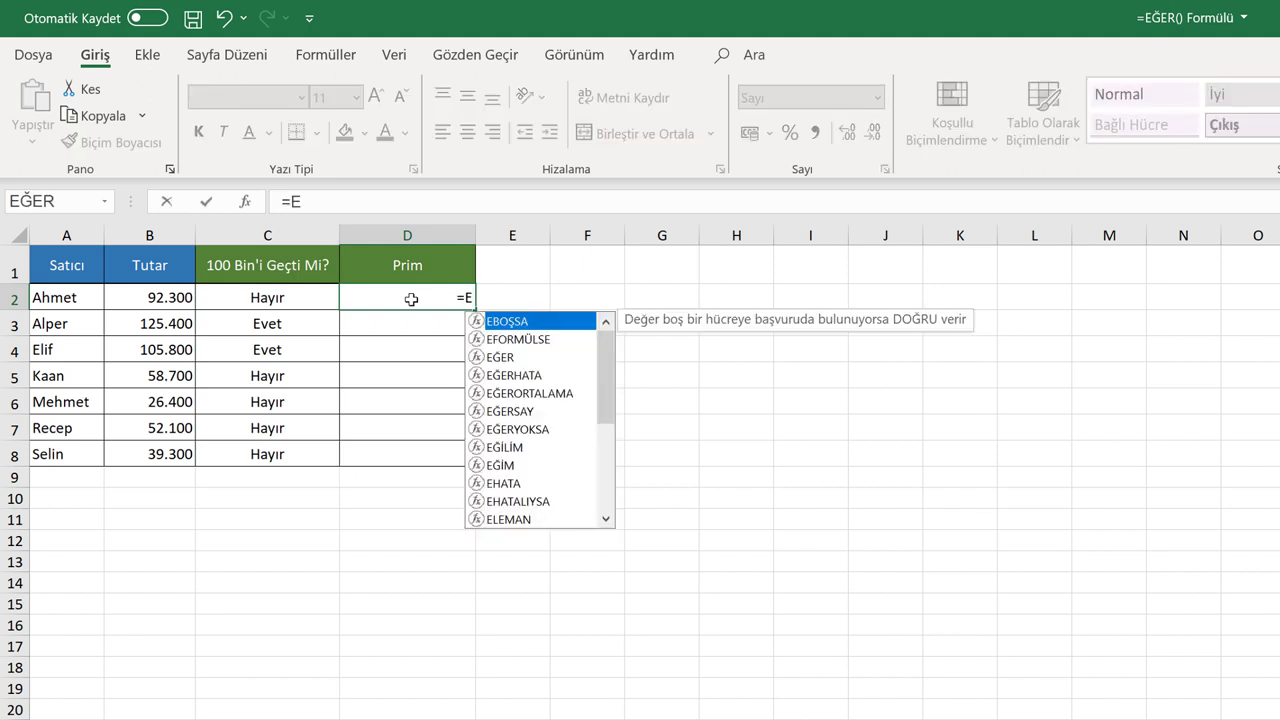
left_click(338, 205)
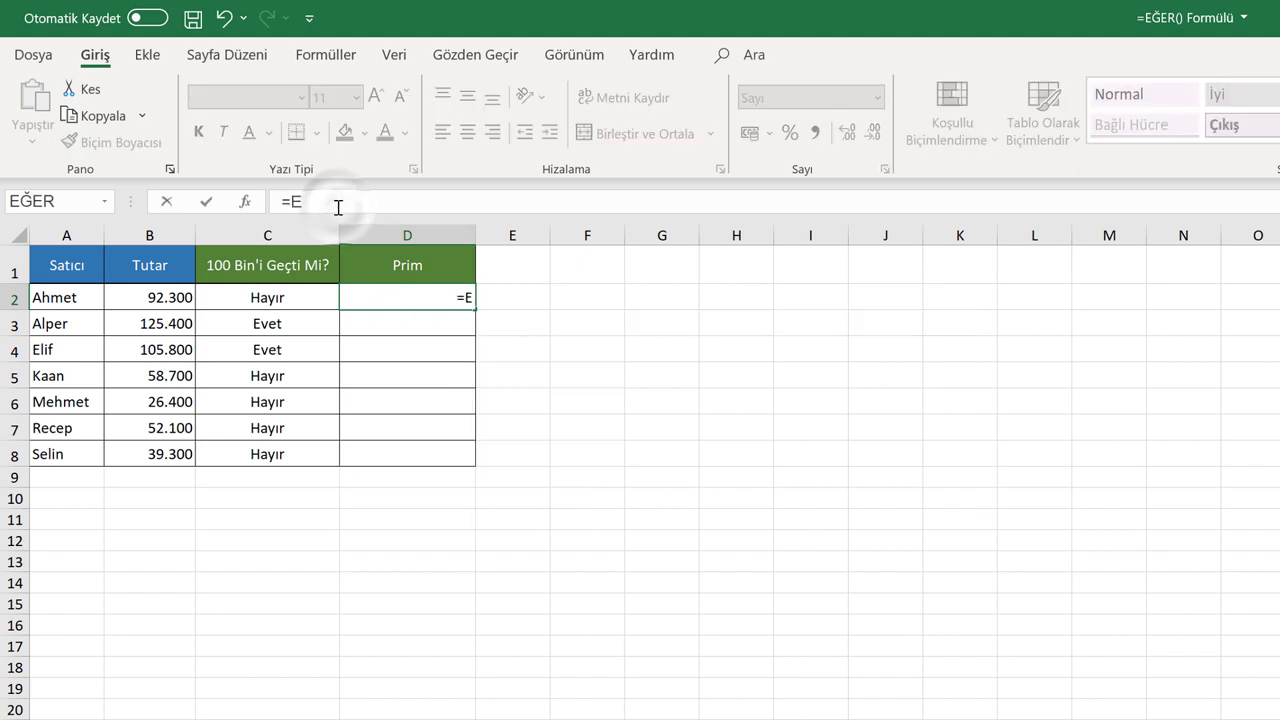
type("ĞER(")
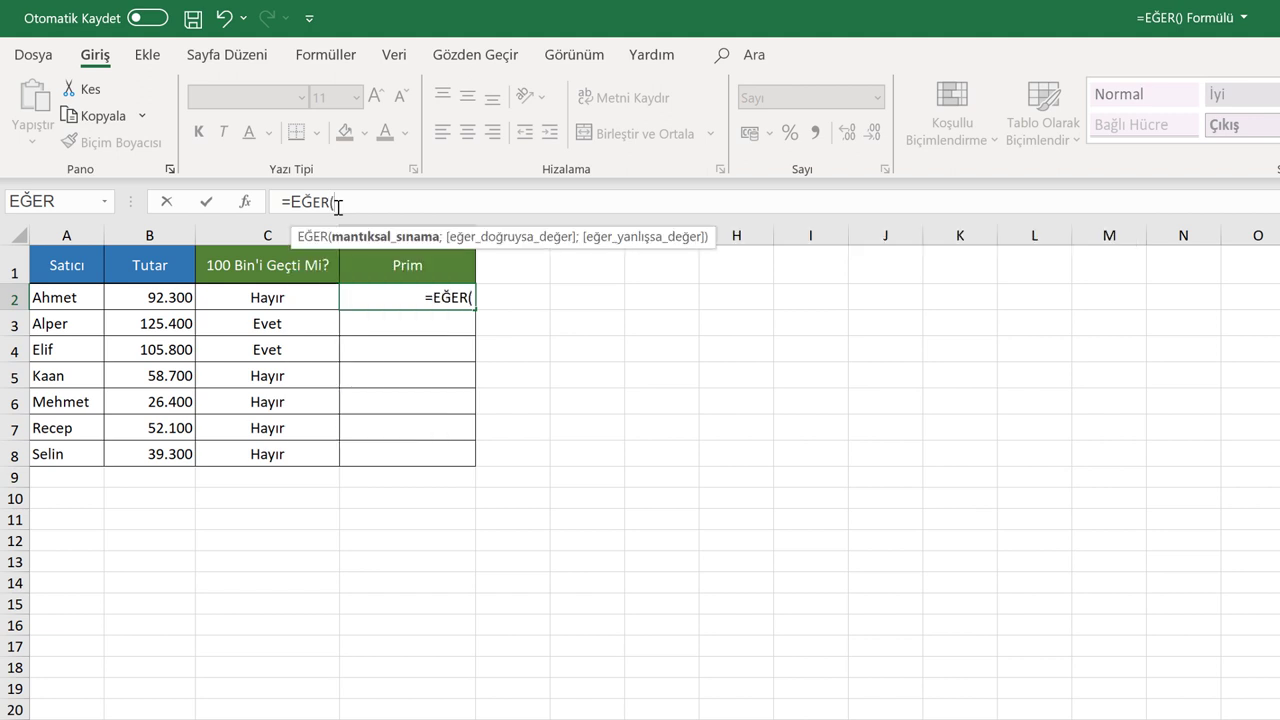
left_click(147, 299)
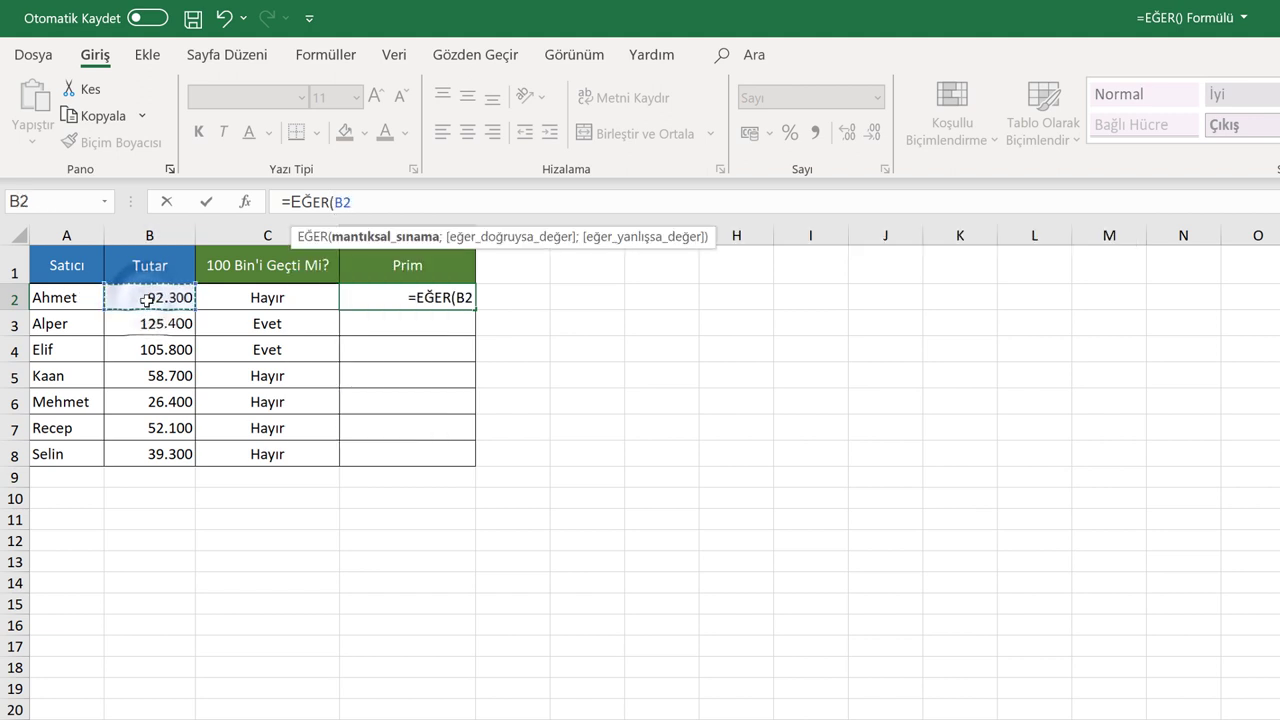
type(">=")
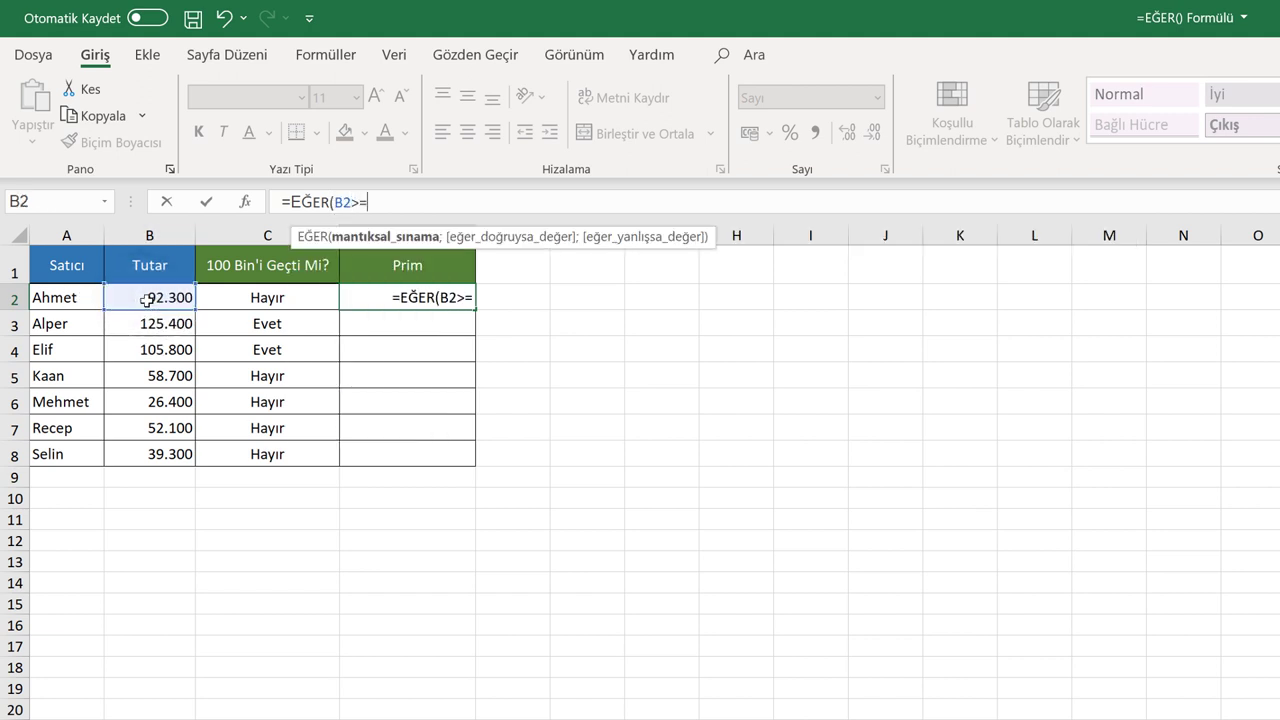
type("100000")
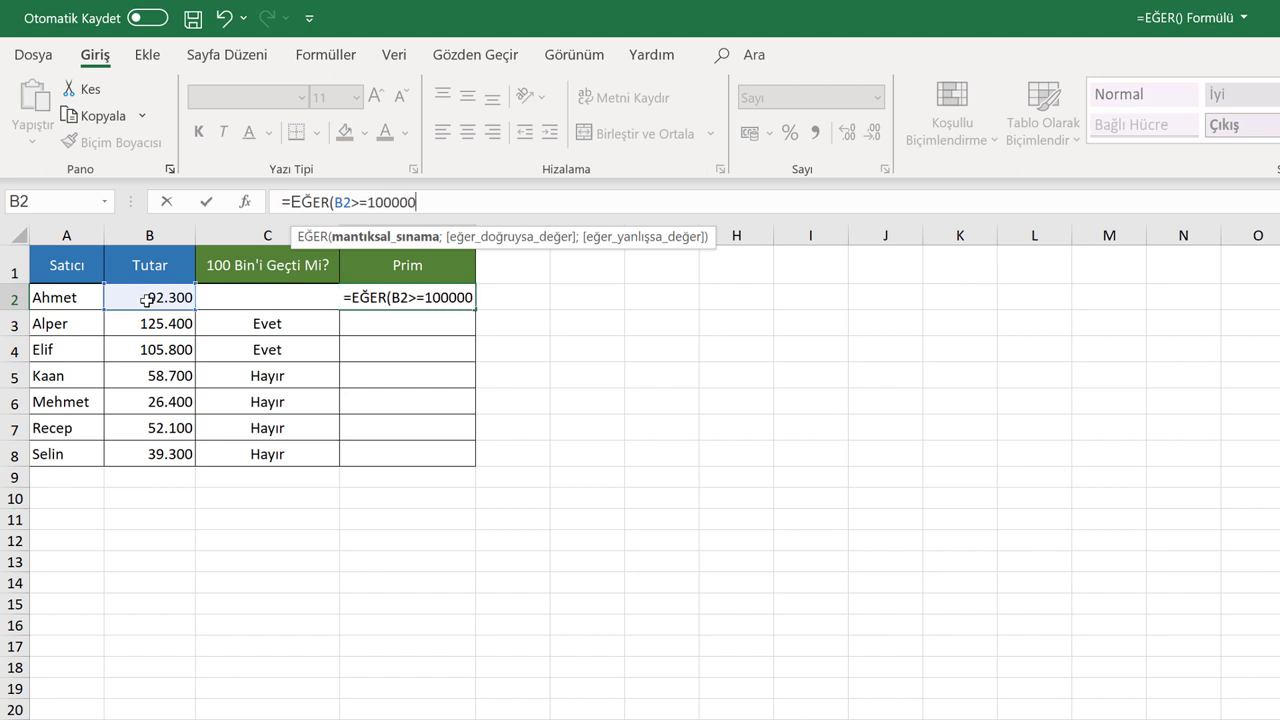
type(";")
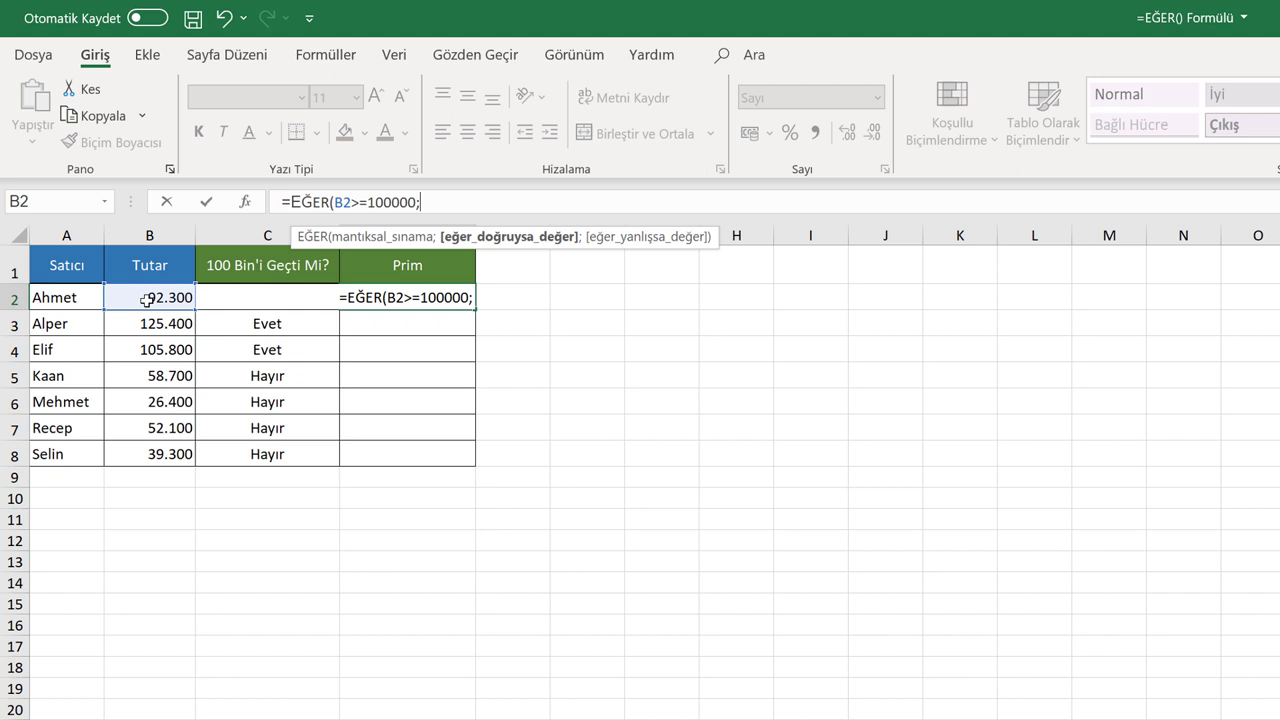
left_click(147, 300)
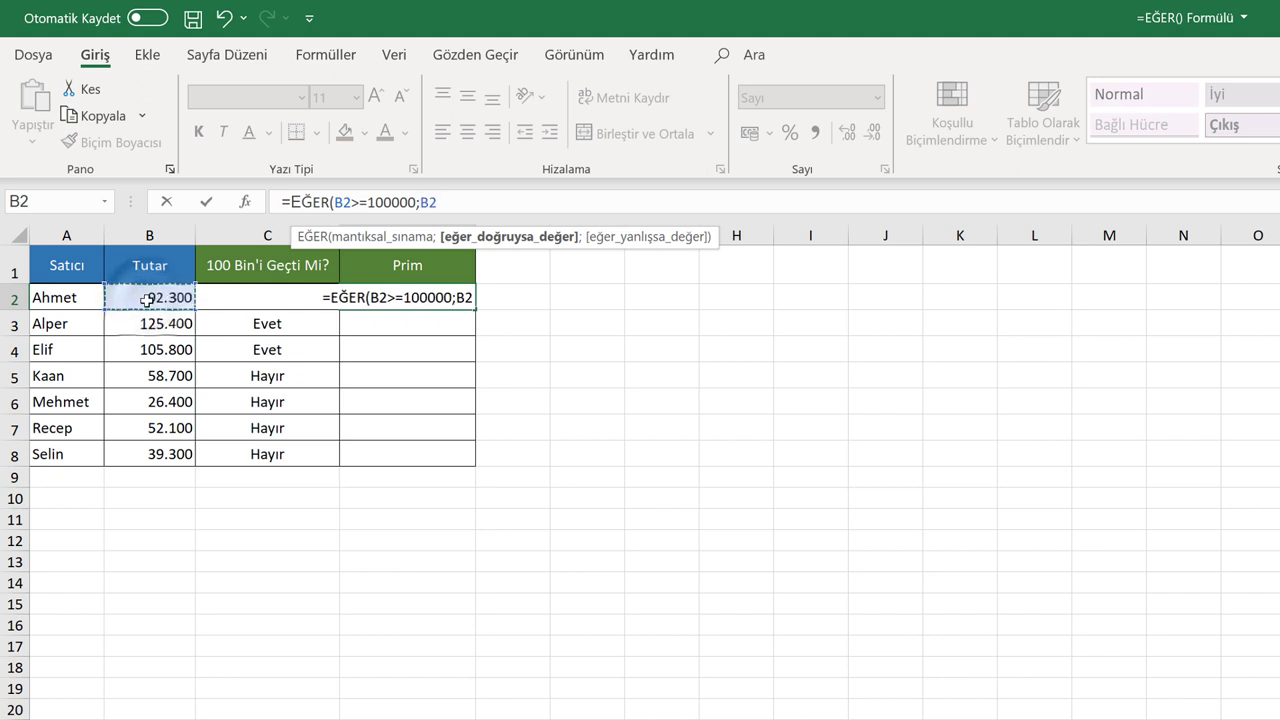
type("*0,")
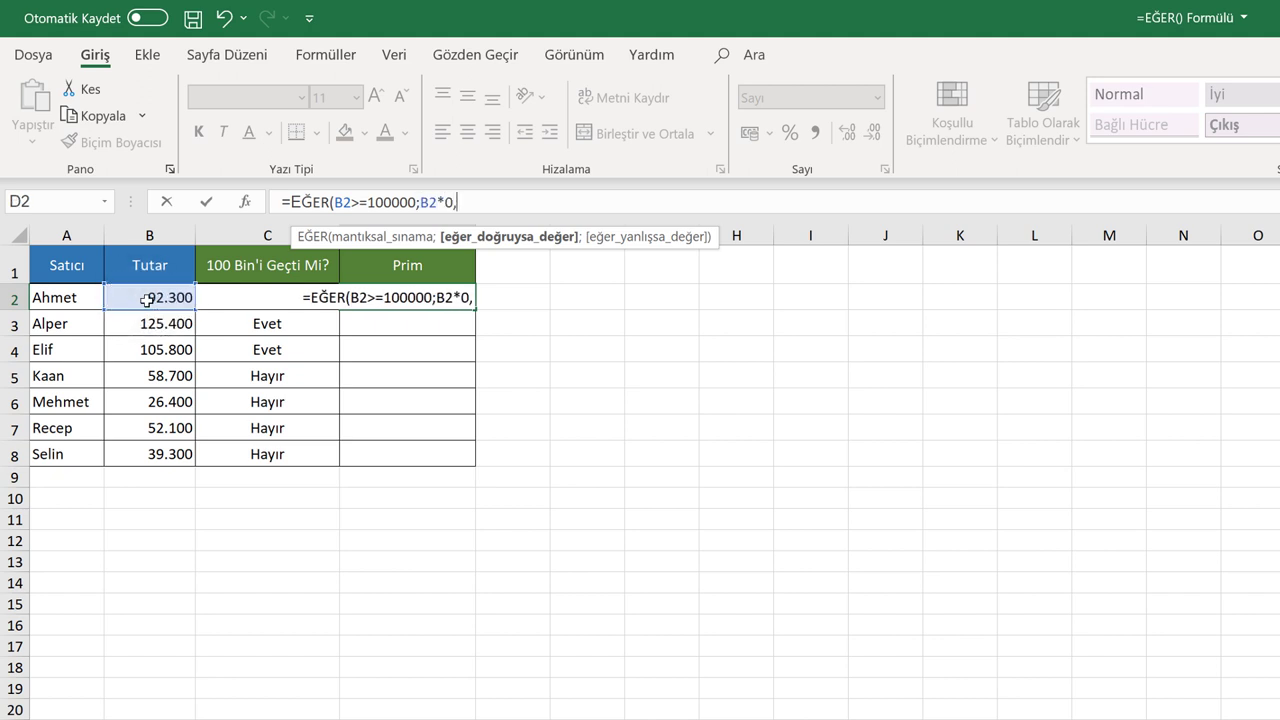
type("10")
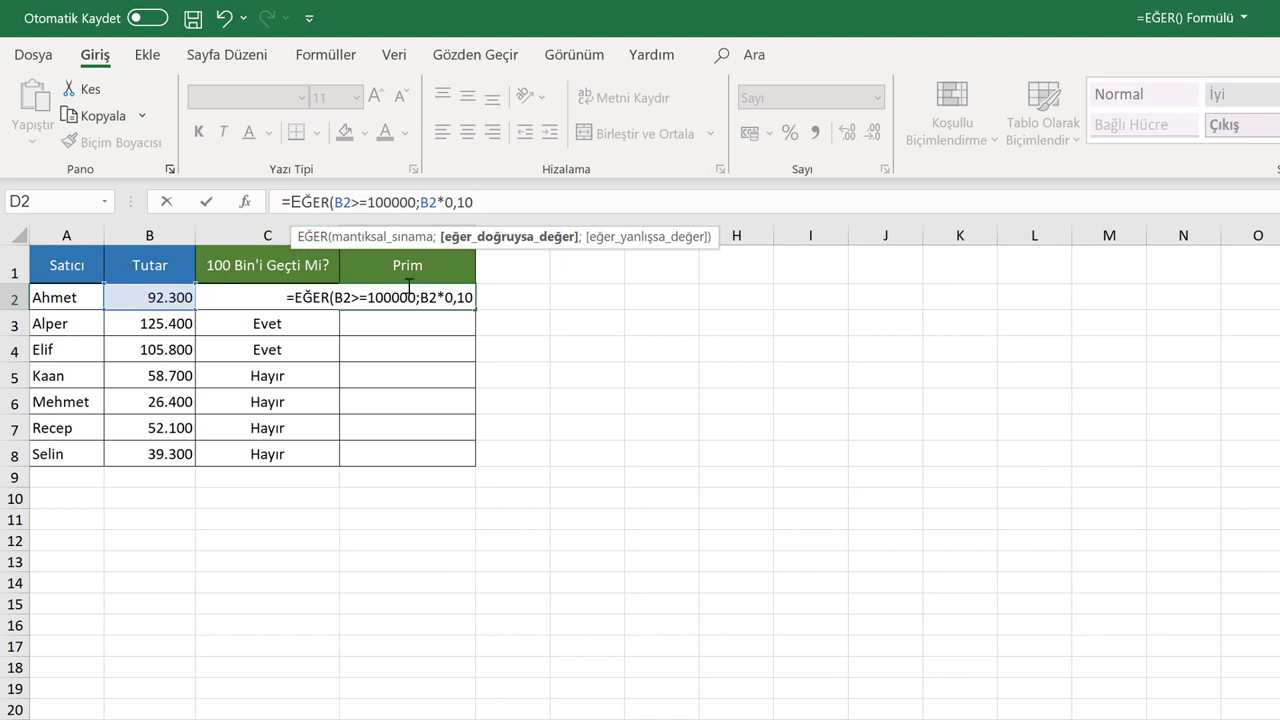
type(";")
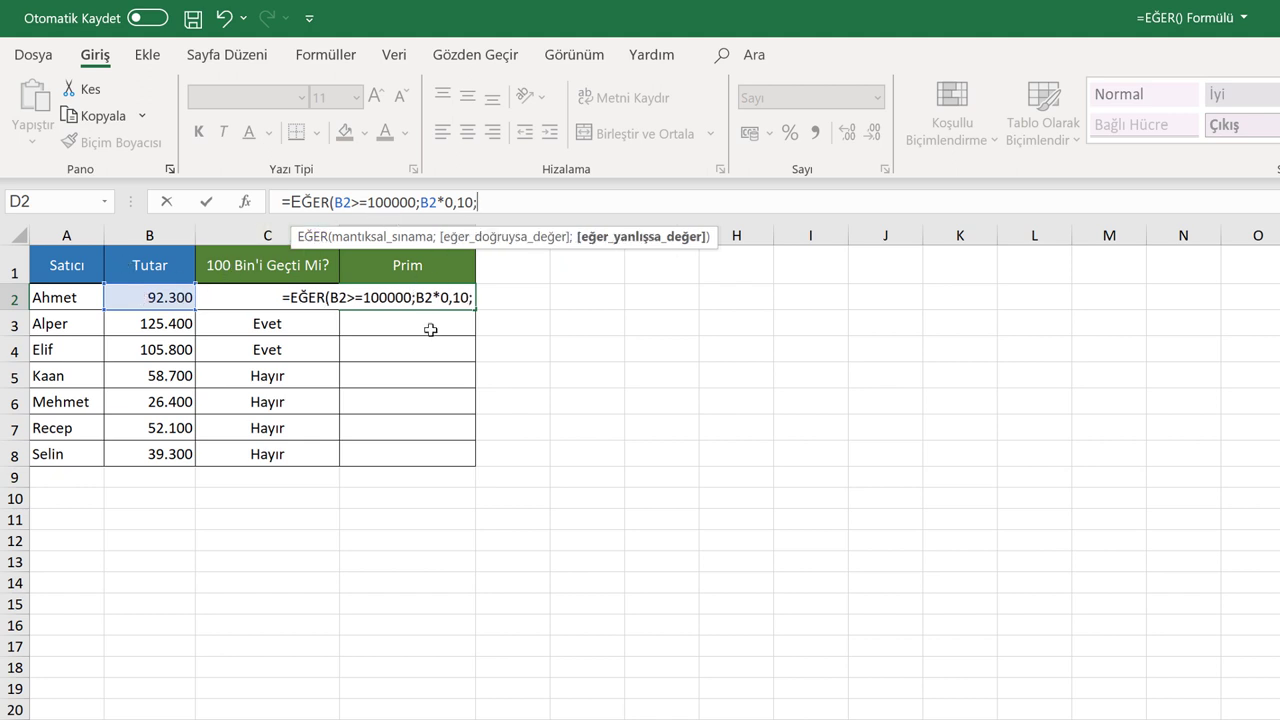
left_click(150, 296)
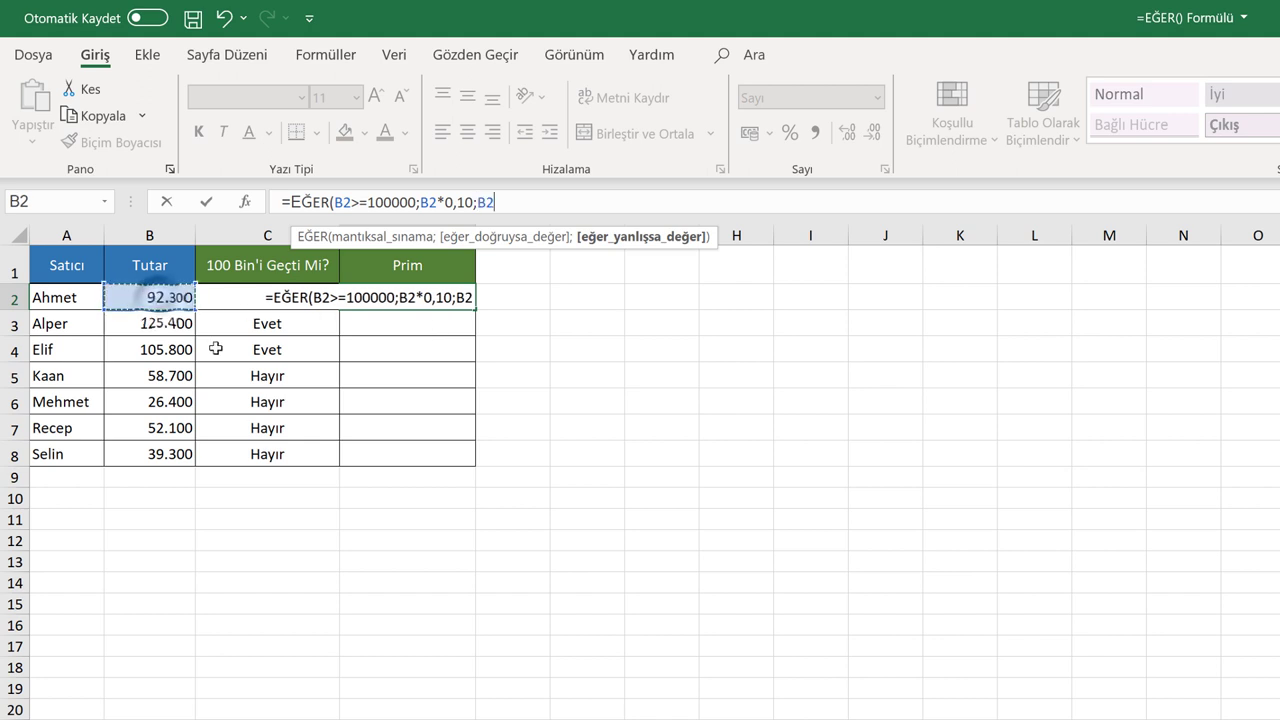
type("*0")
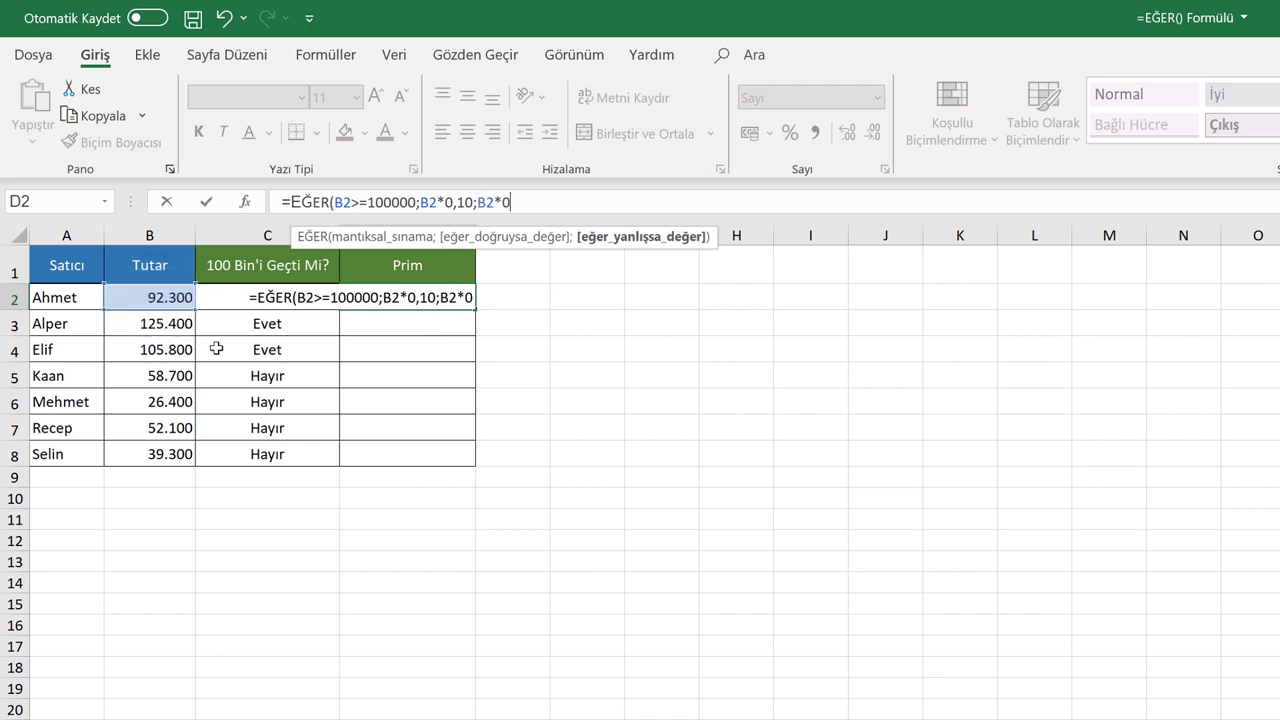
type(",05")
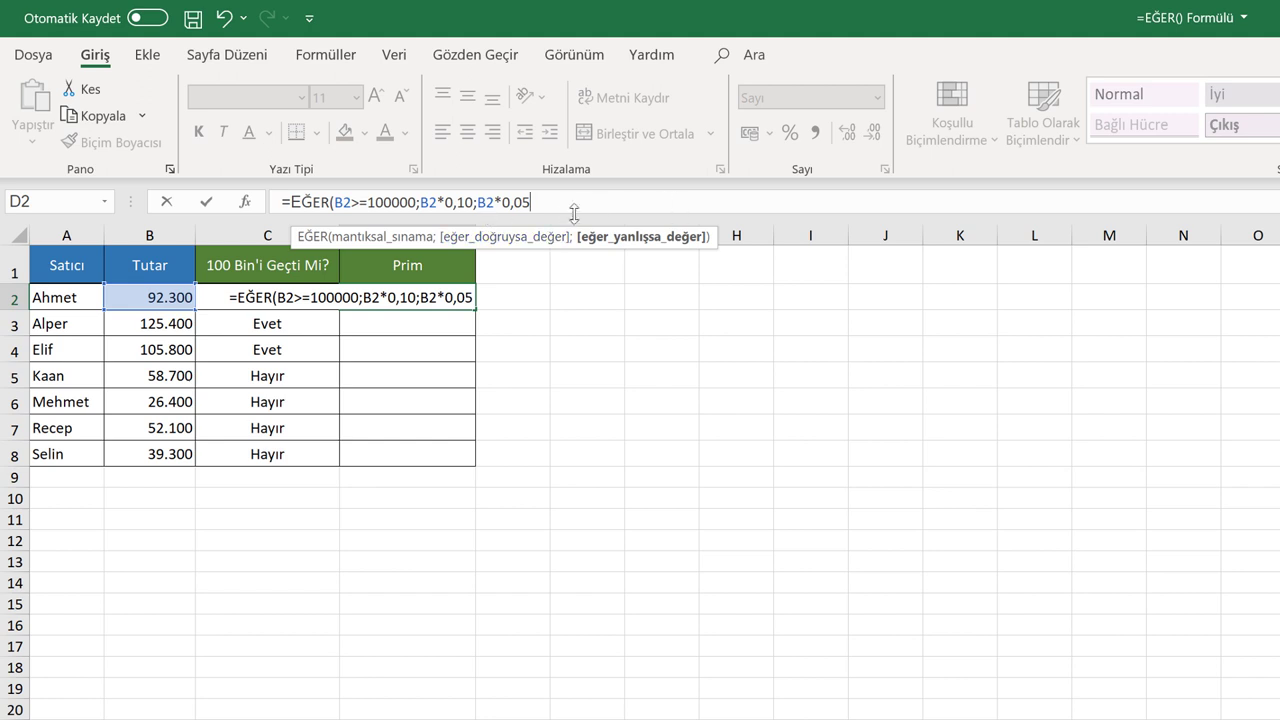
type(")")
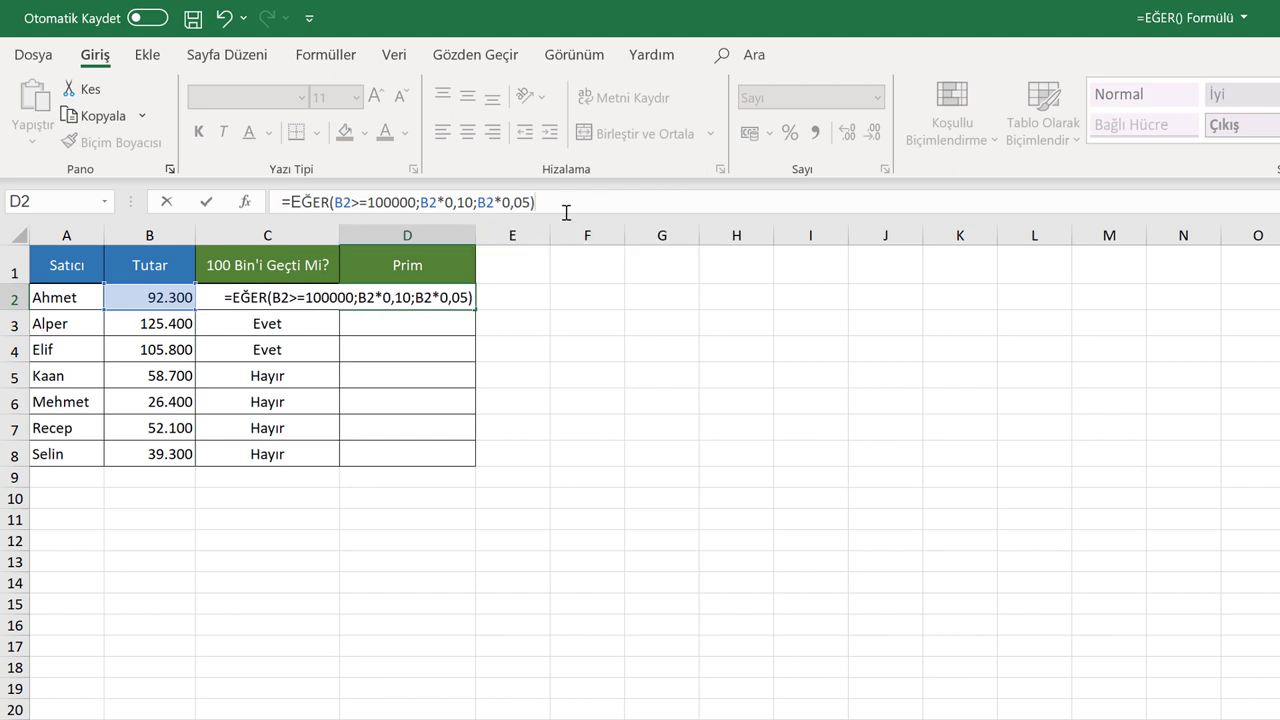
key("Return")
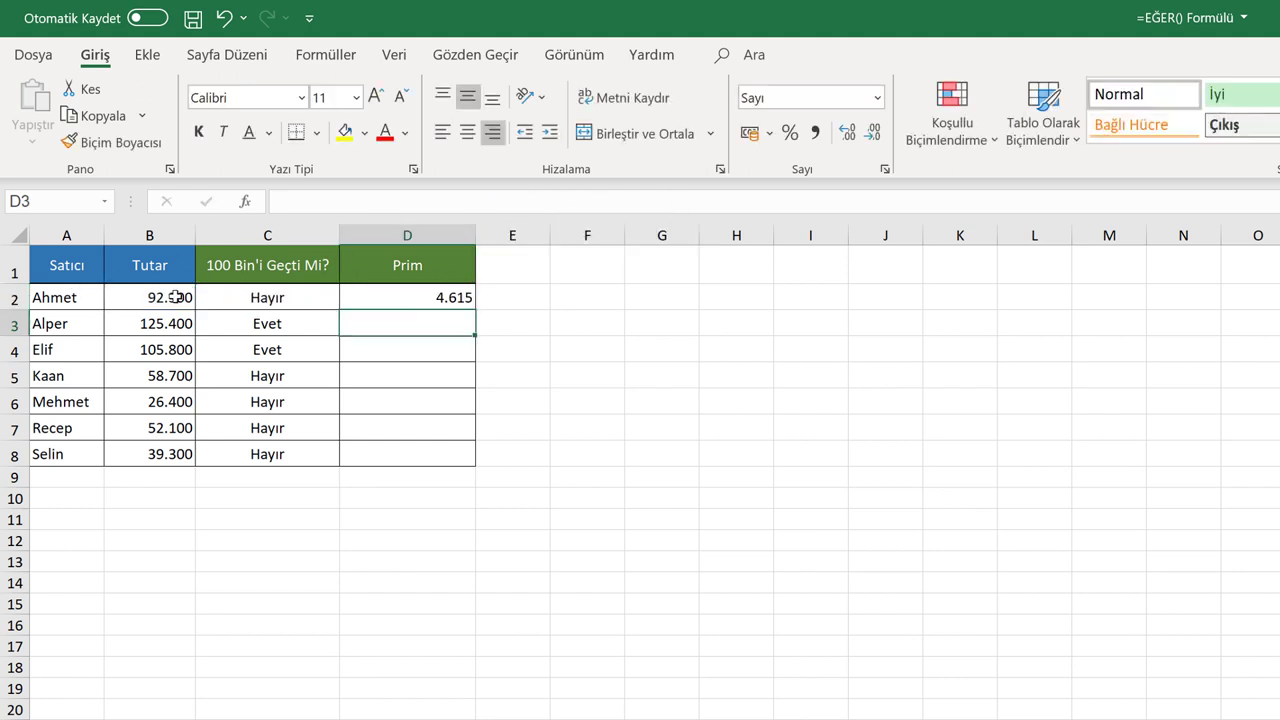
left_click(428, 300)
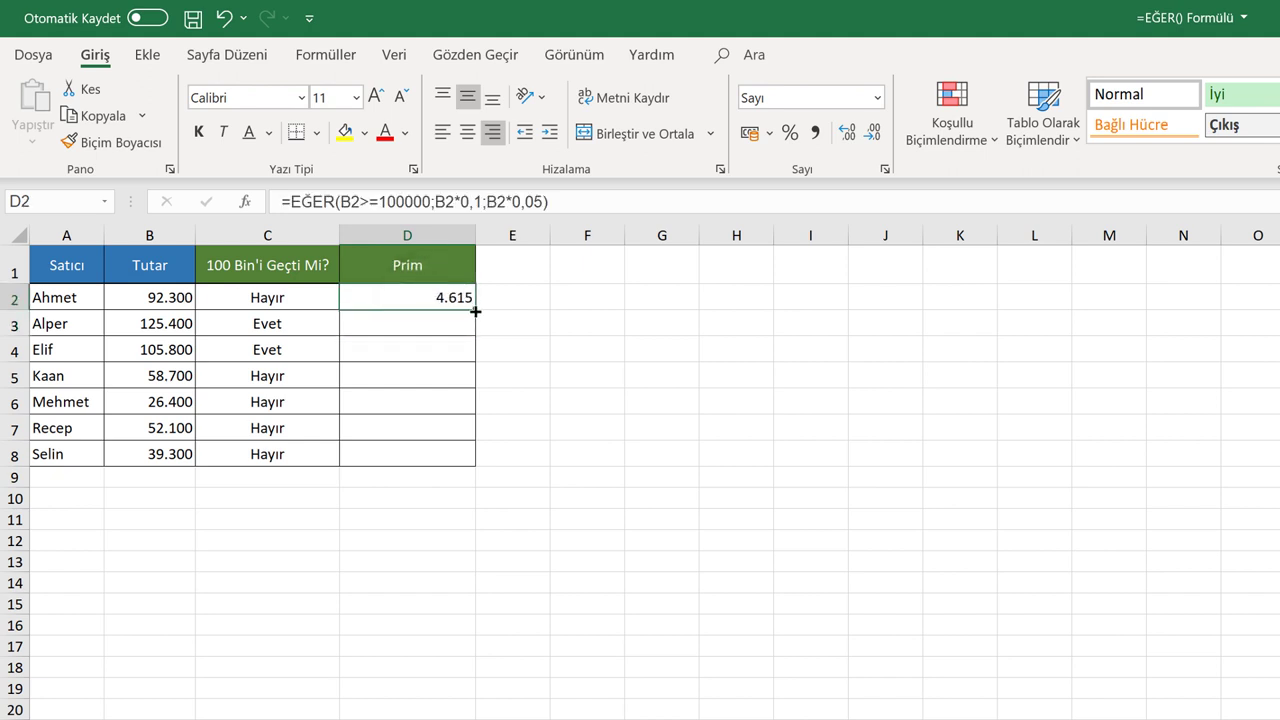
- Fill D2's bonus formula down to D8 and check the copy in D3
left_click_drag(476, 312, 468, 462)
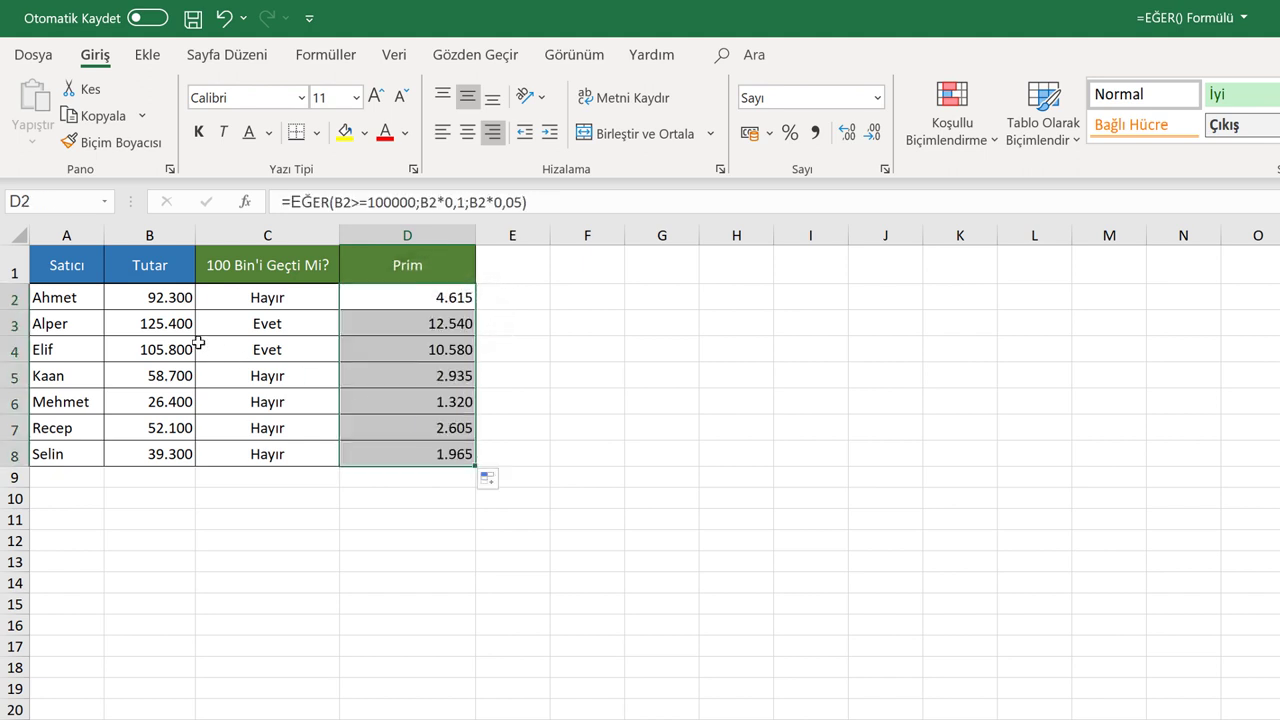
left_click(407, 326)
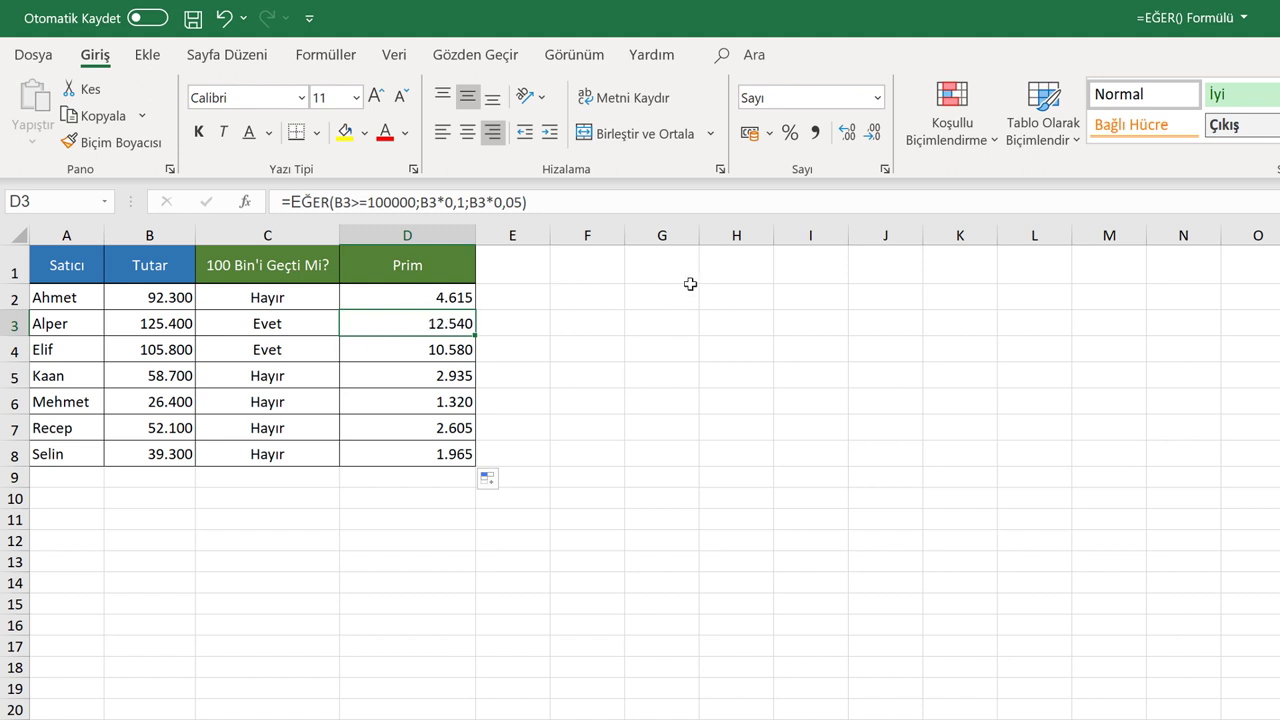
- Enter the 100000 threshold in H2 and delete the copied bonuses in D3:D8
left_click(726, 302)
type("10")
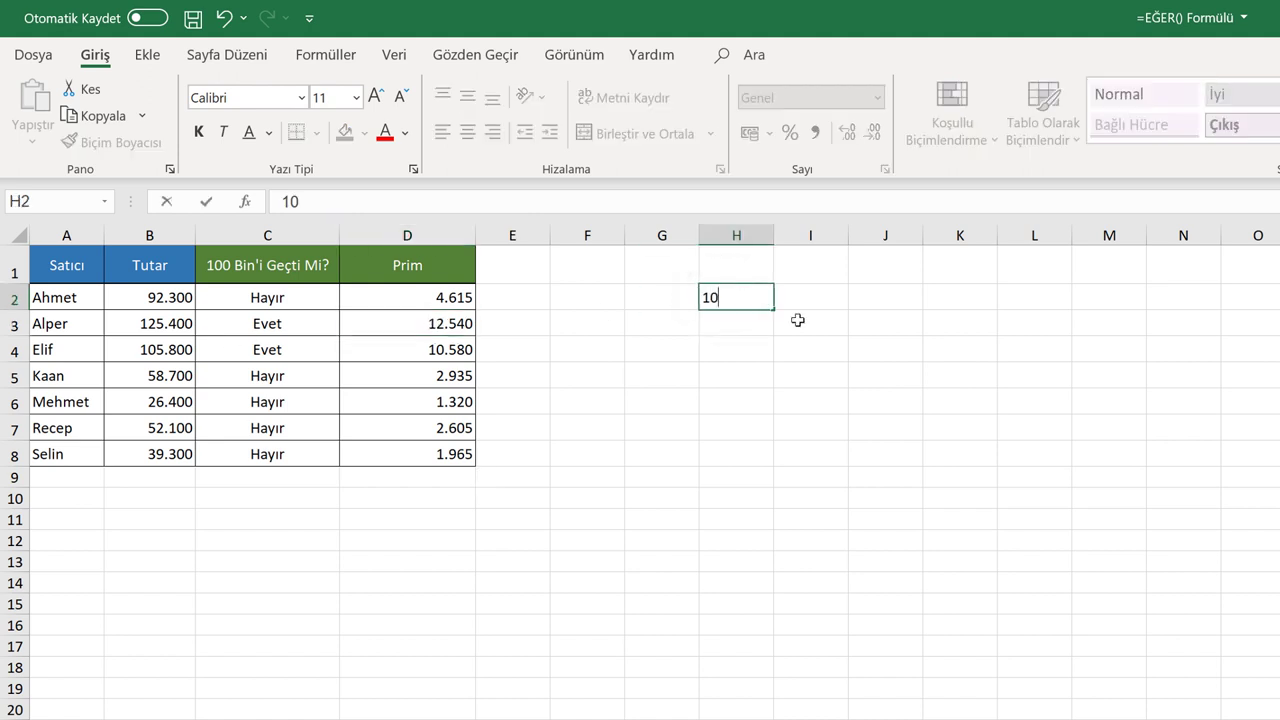
type("000")
left_click(646, 339)
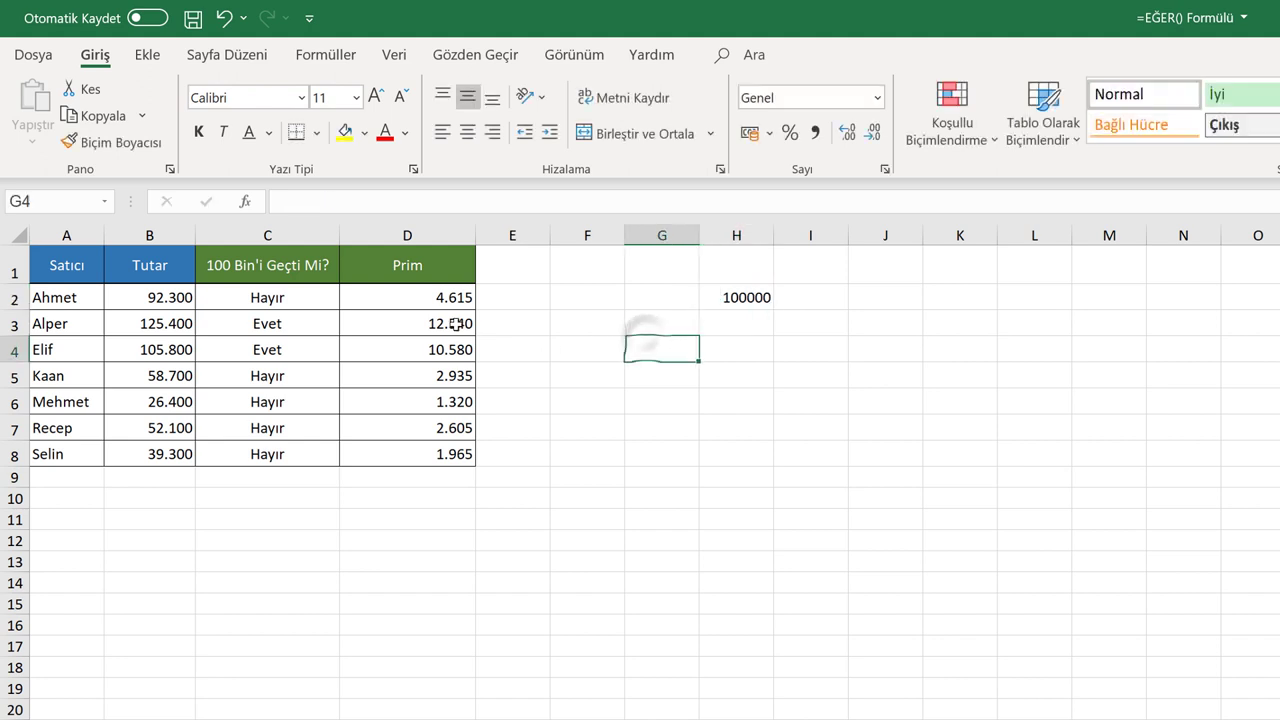
left_click_drag(440, 320, 449, 452)
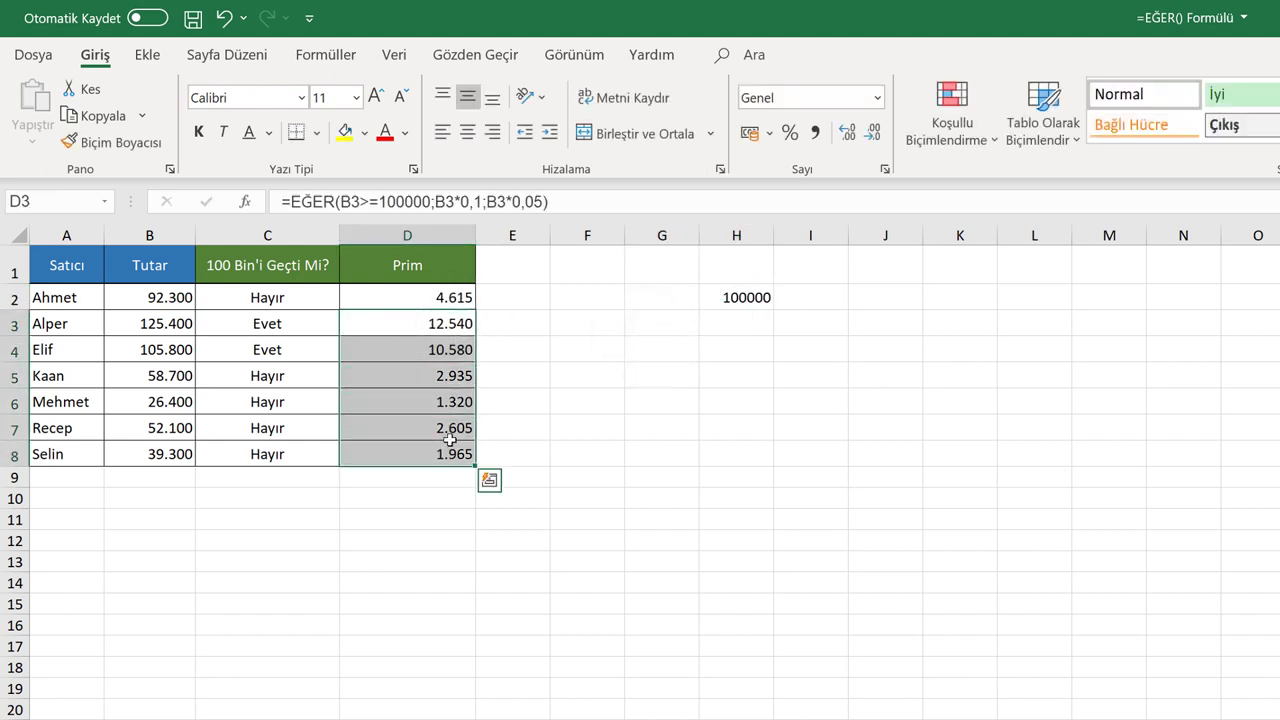
key("Delete")
- Start D3's formula as =EĞER(B3>=H2; comparing B3 against the H2 threshold
left_click(416, 322)
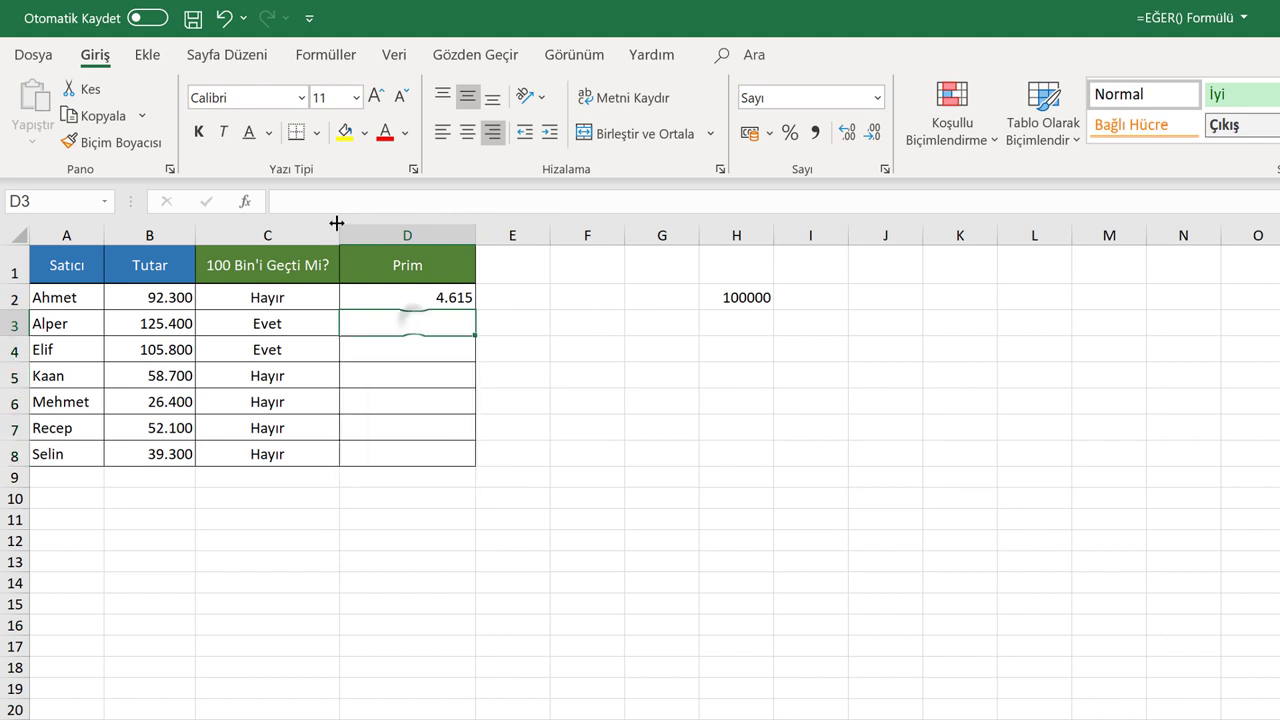
left_click(316, 200)
type("=e")
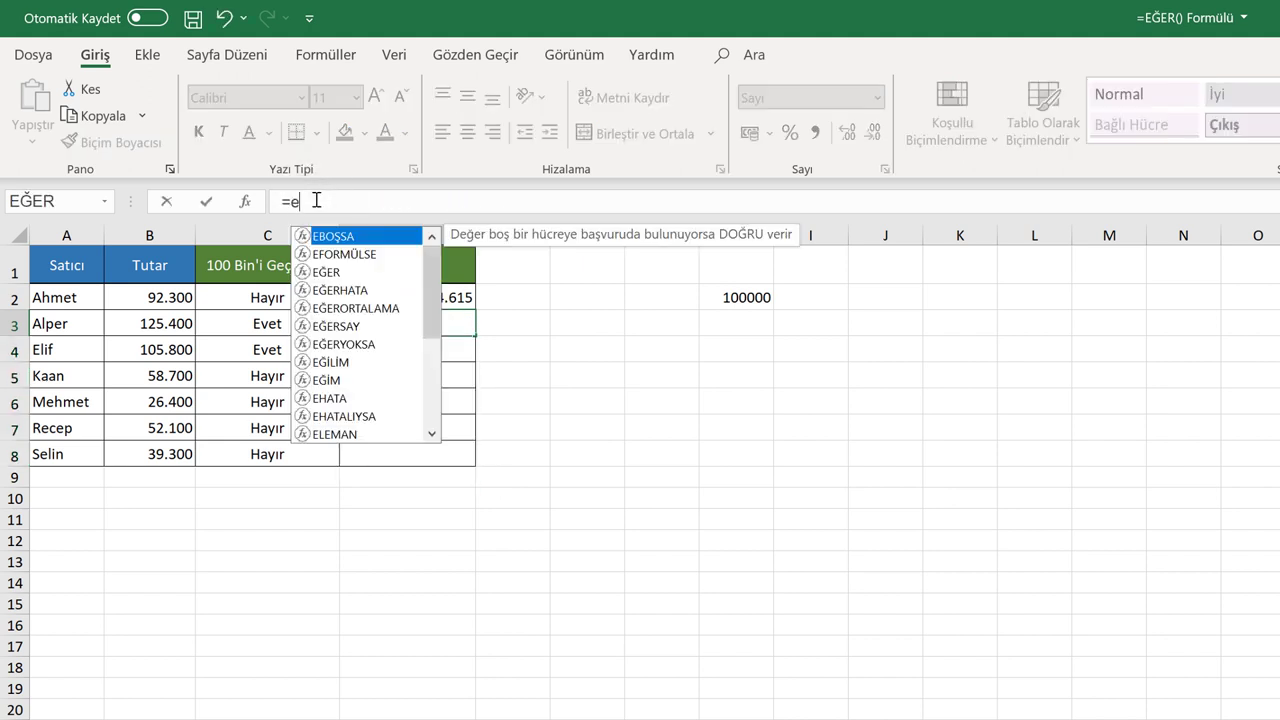
type("ğer")
double_click(326, 236)
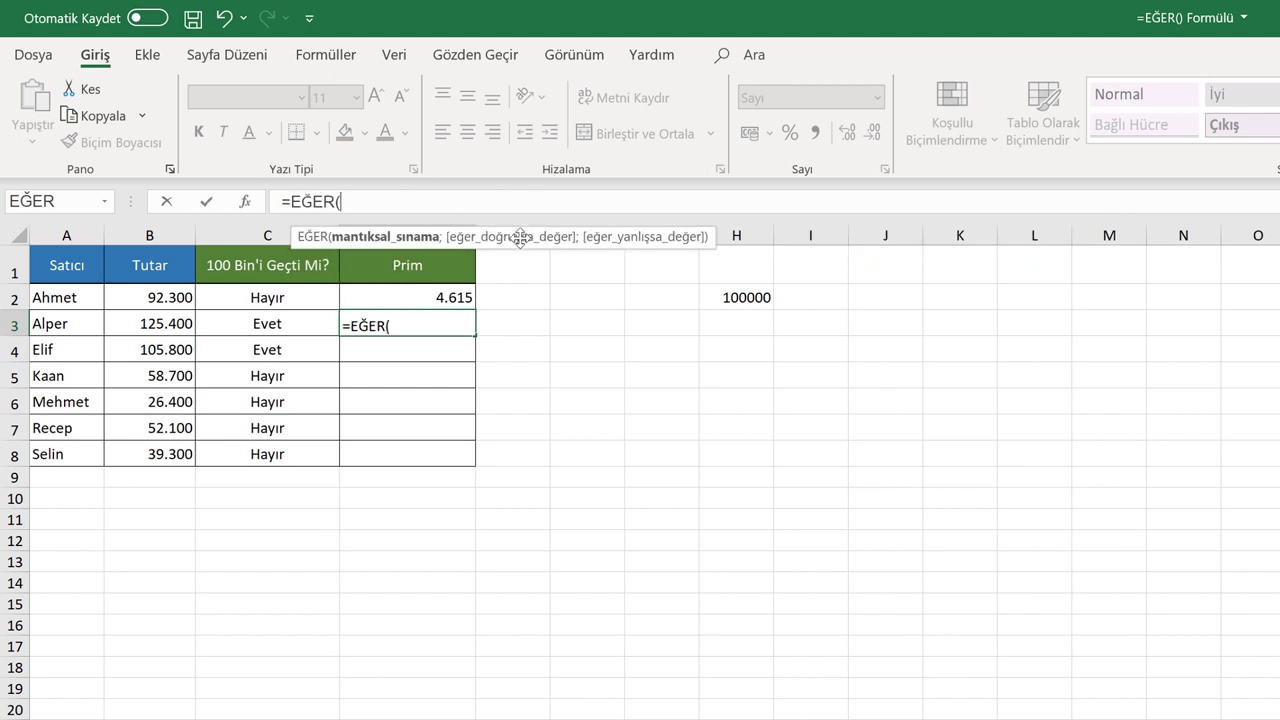
left_click(172, 323)
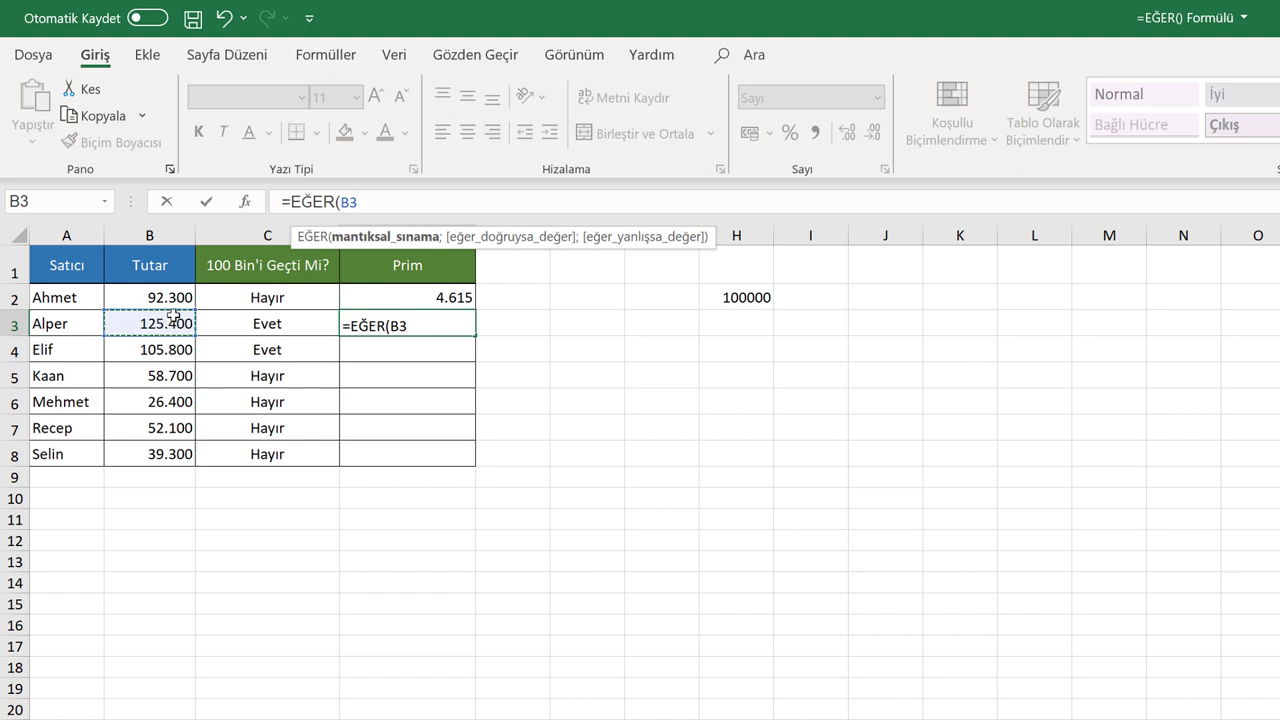
type(">=")
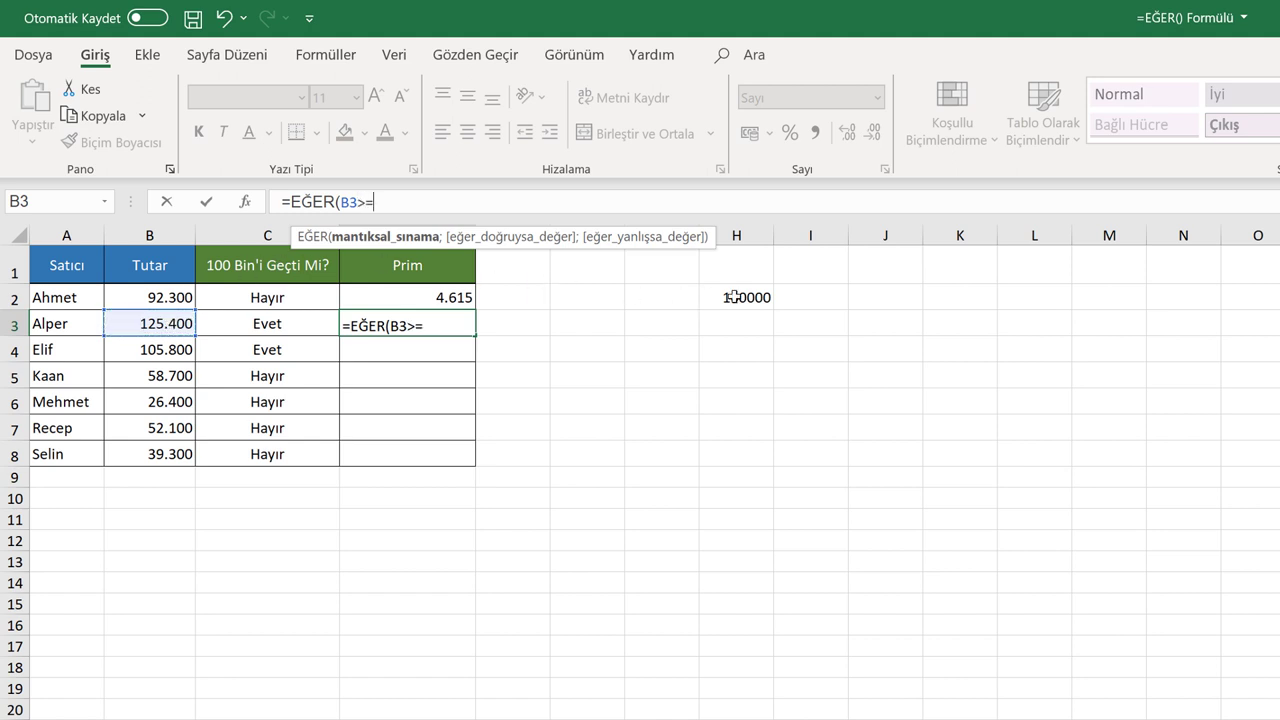
left_click(733, 297)
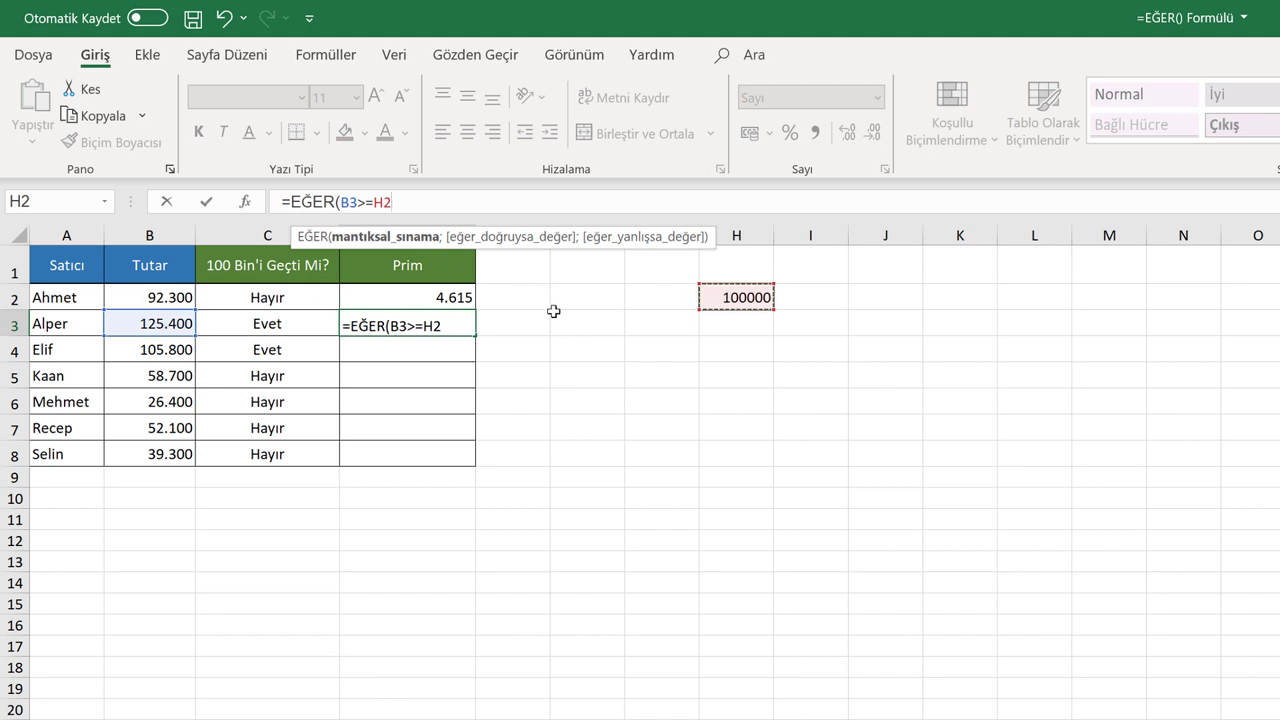
type(";")
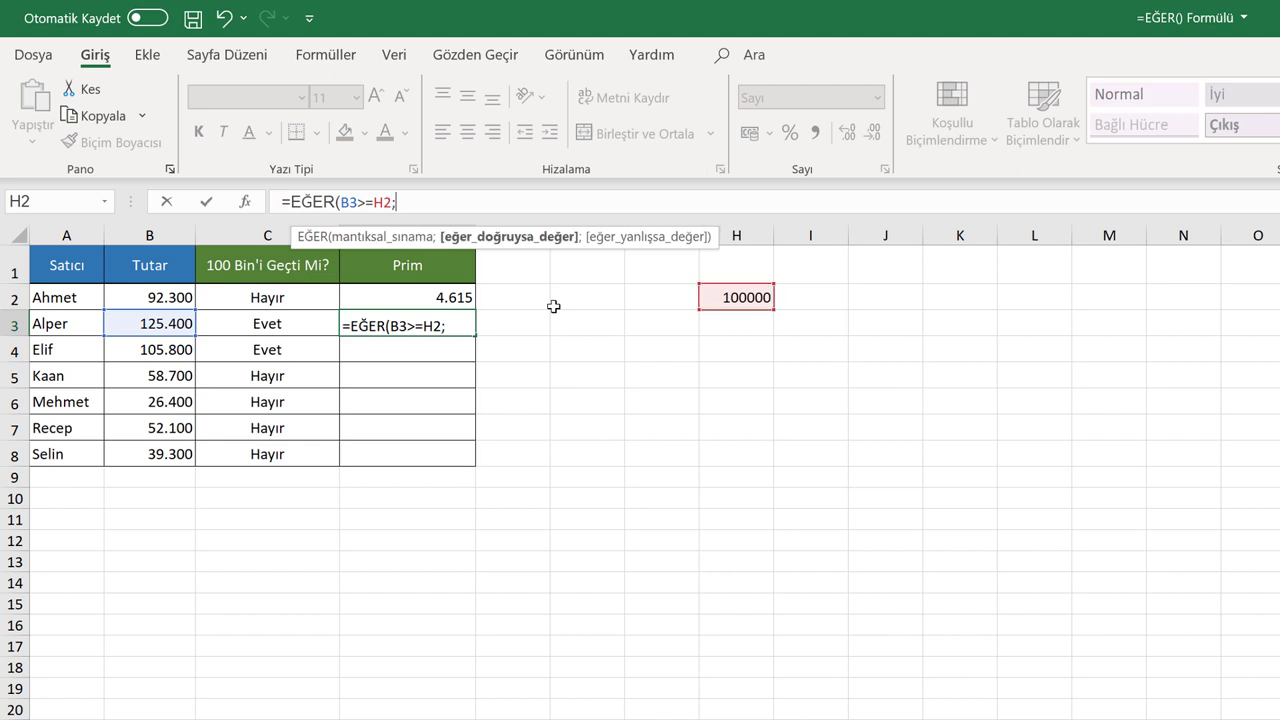
- Finish it with B3*0,10 and B3*0,05 payouts, giving 12.540
left_click(123, 320)
type("*0,10")
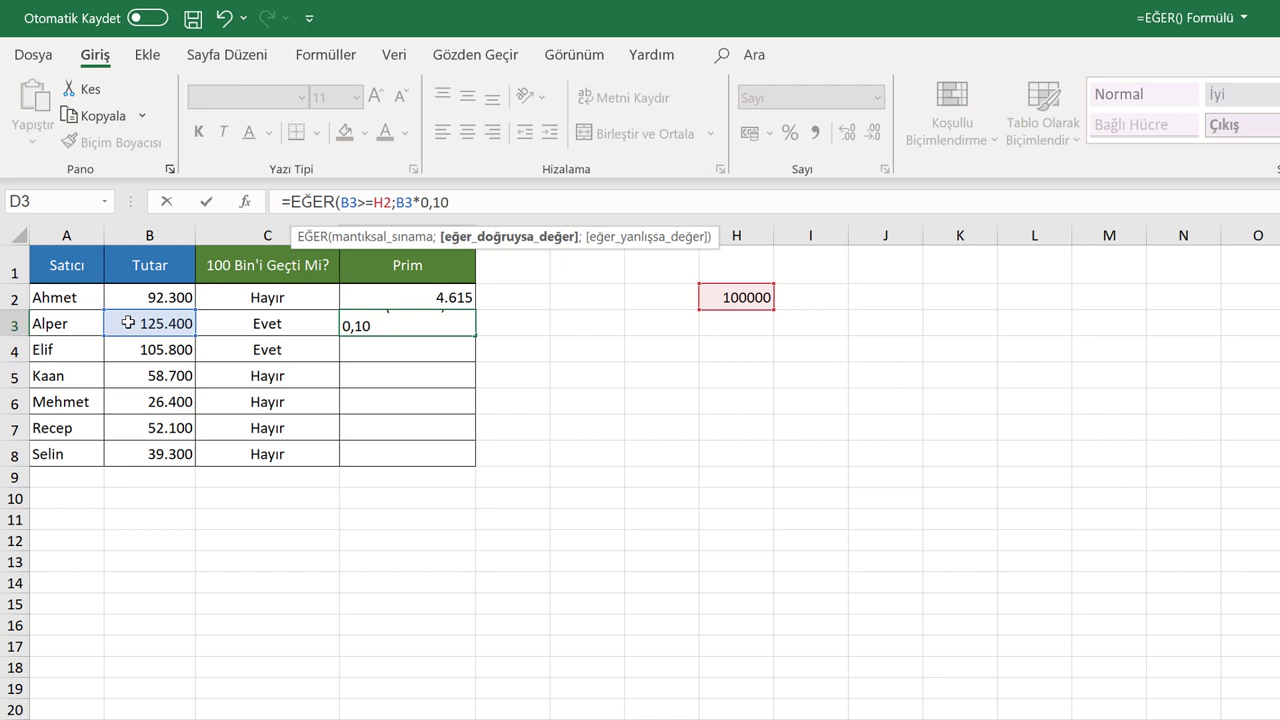
type(";")
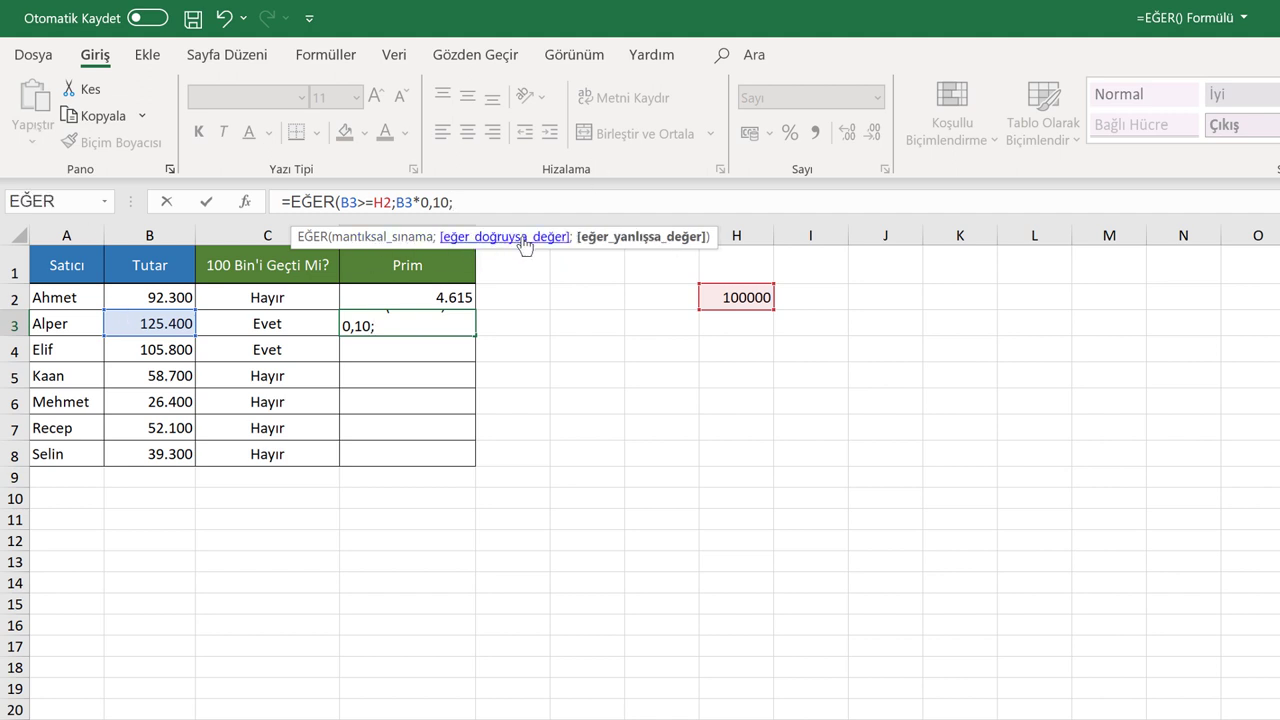
left_click(155, 321)
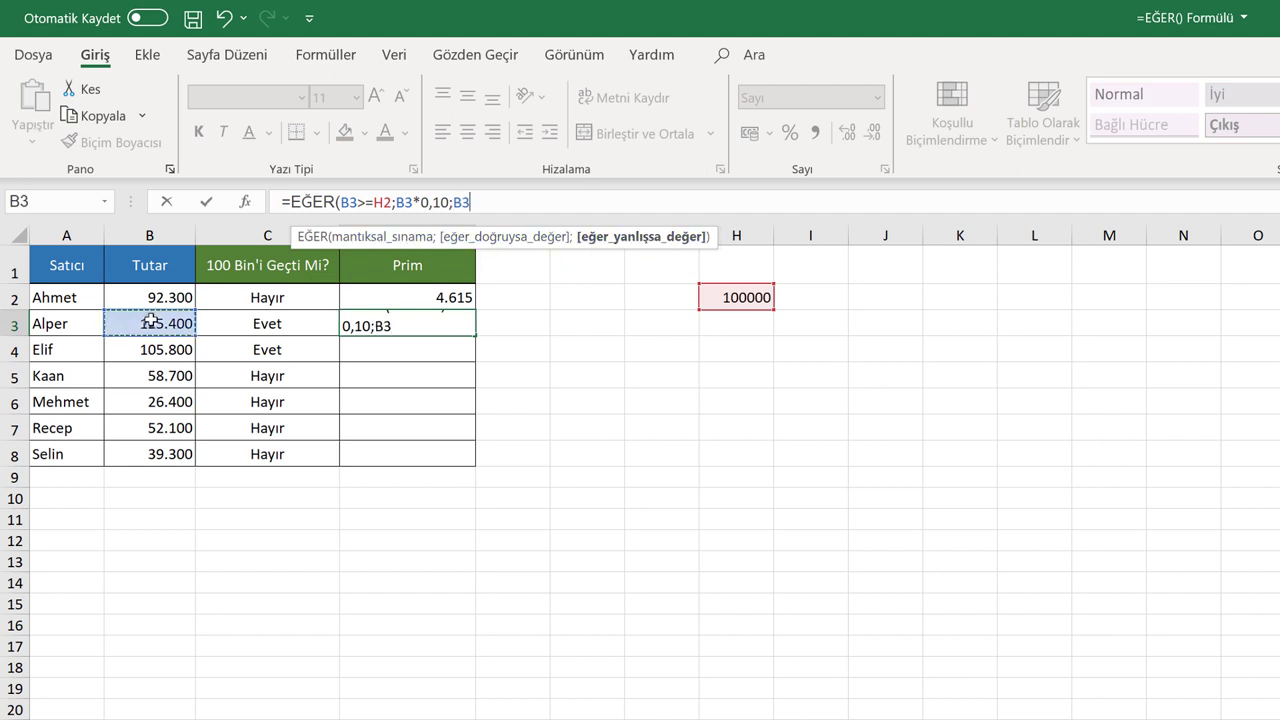
type("*")
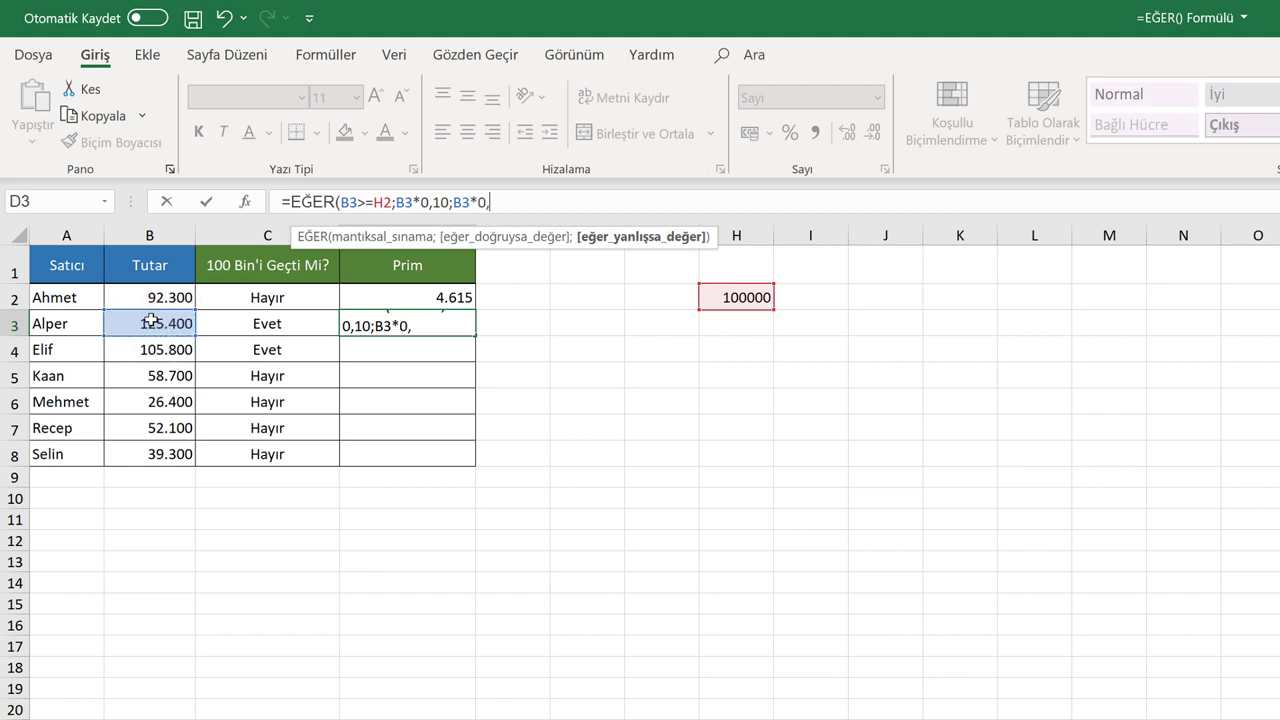
type("0,05")
type(")")
key("Return")
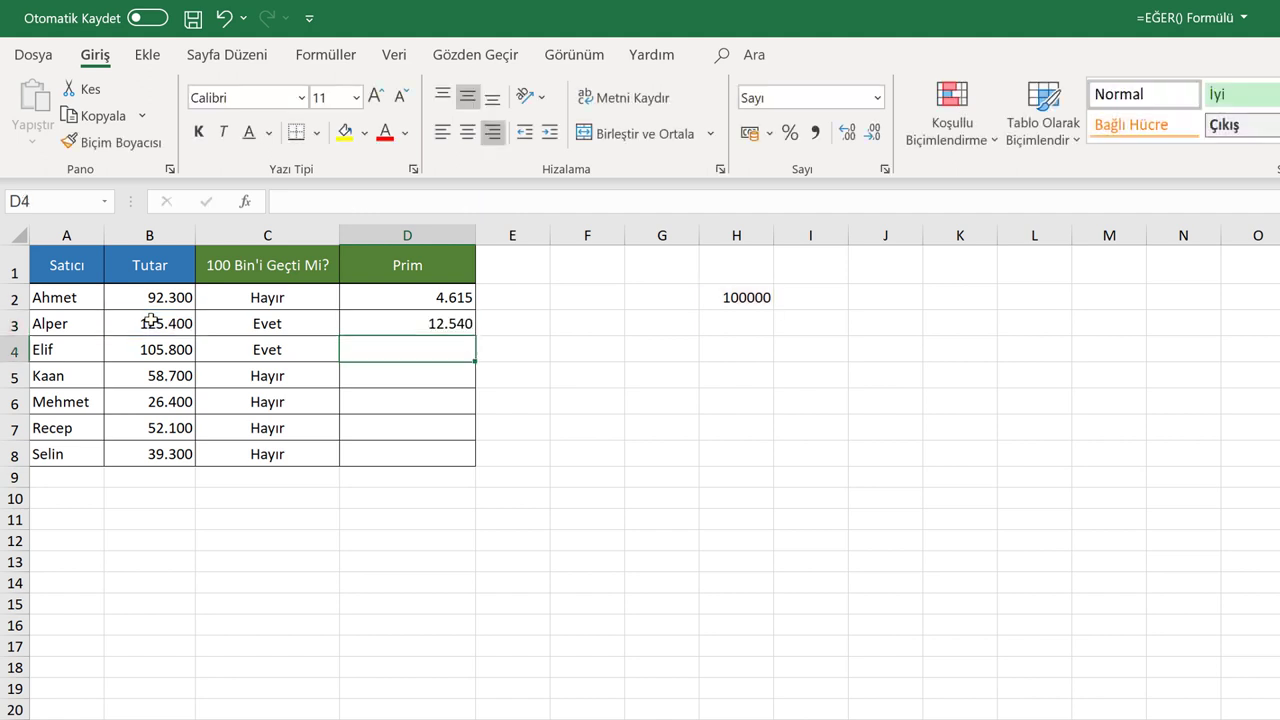
- Fill D3's formula down to D8 and compare D3, D4, D5 to see H2 shift to H3, H4
left_click(423, 323)
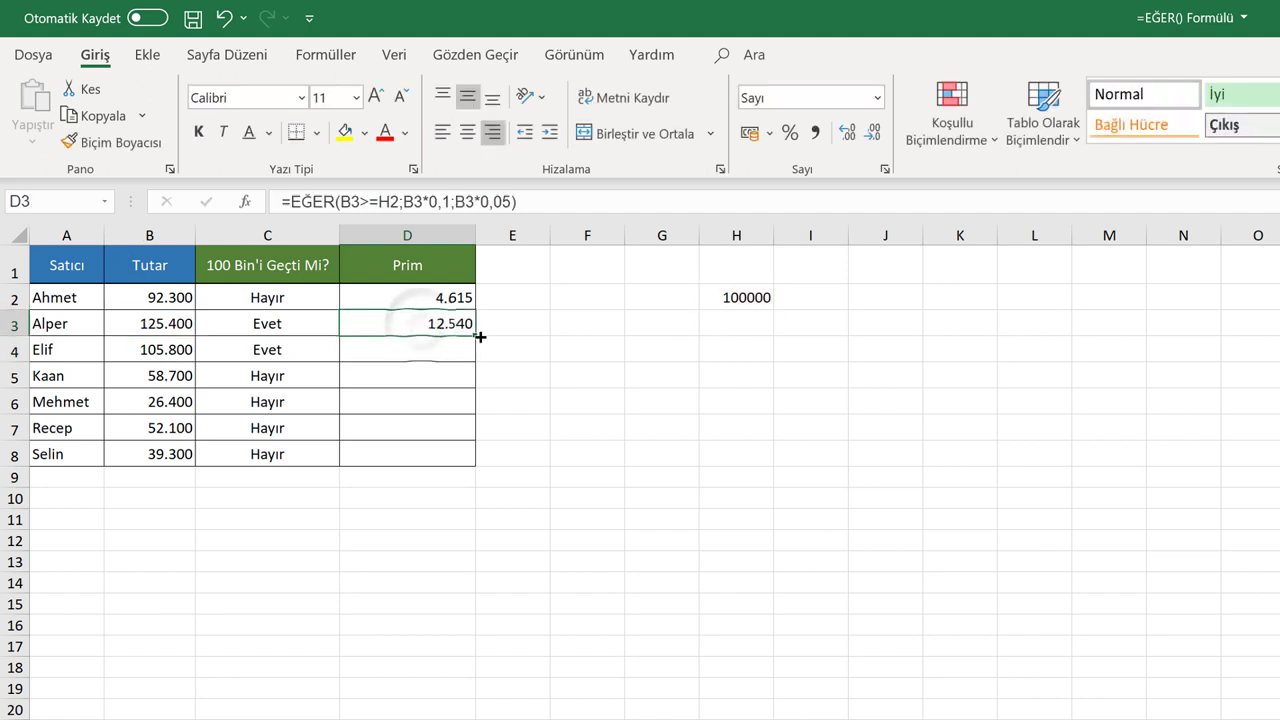
left_click_drag(475, 335, 449, 457)
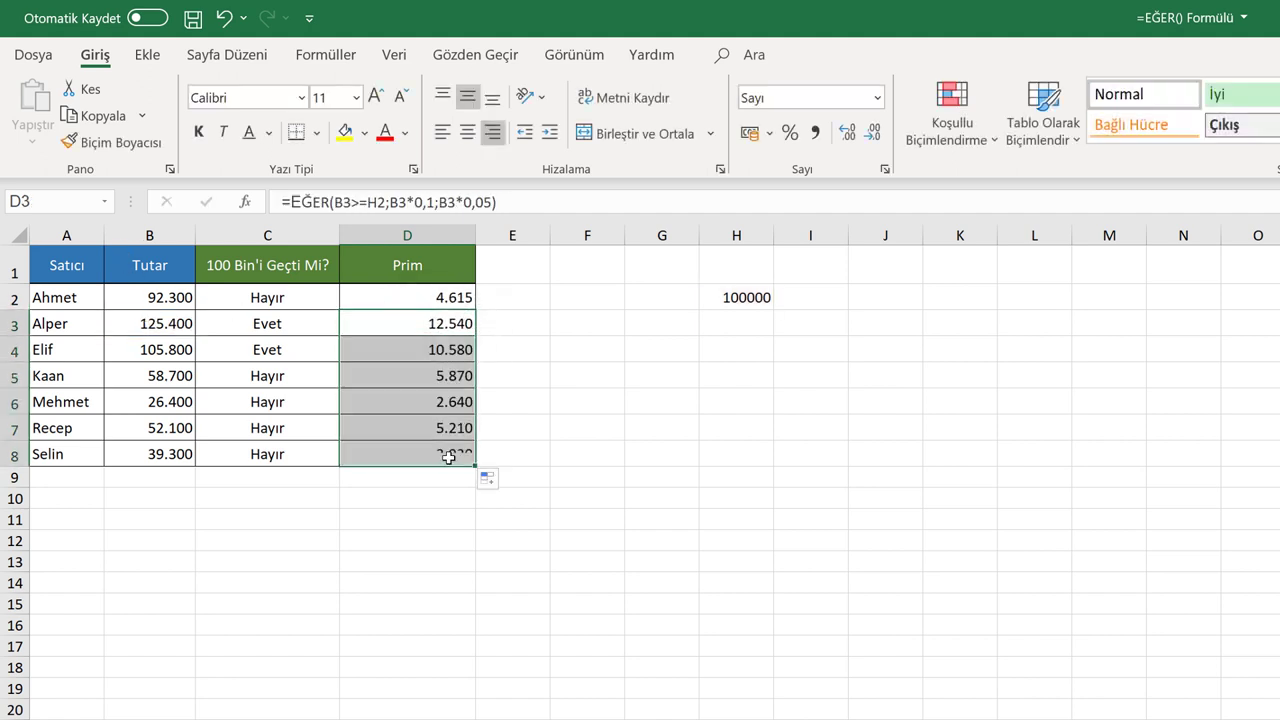
left_click(430, 349)
left_click(435, 372)
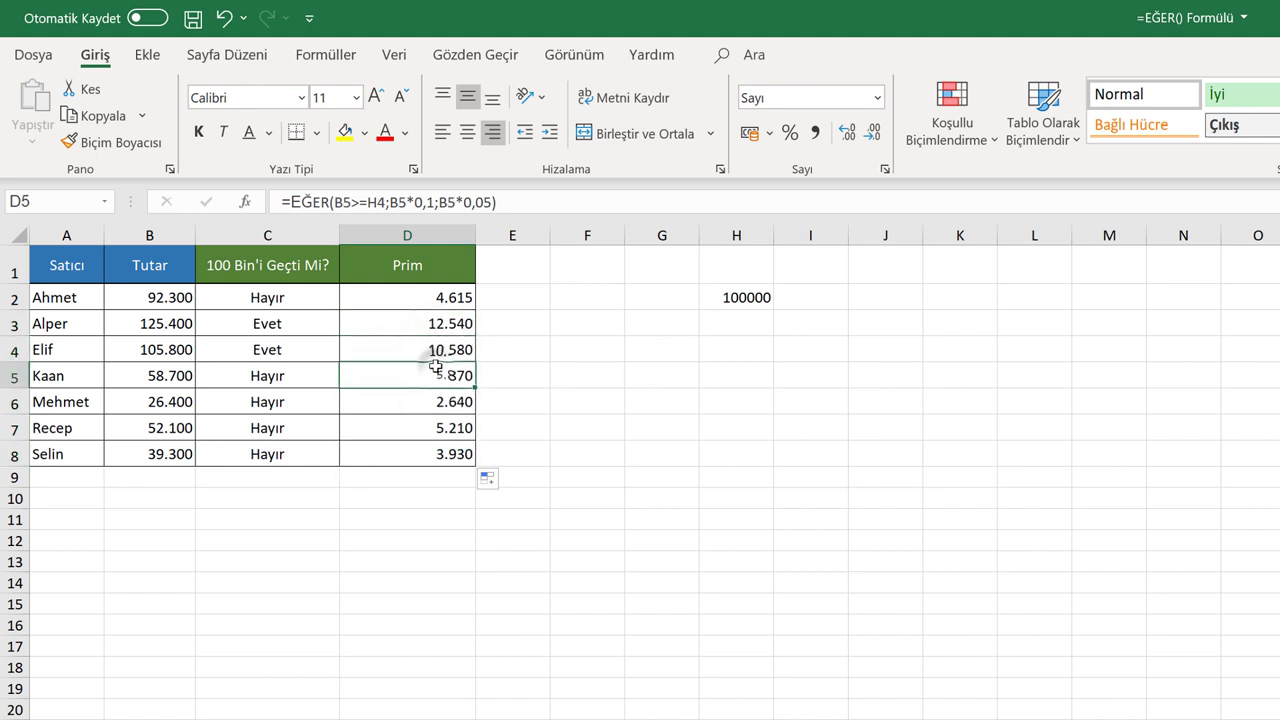
left_click(421, 343)
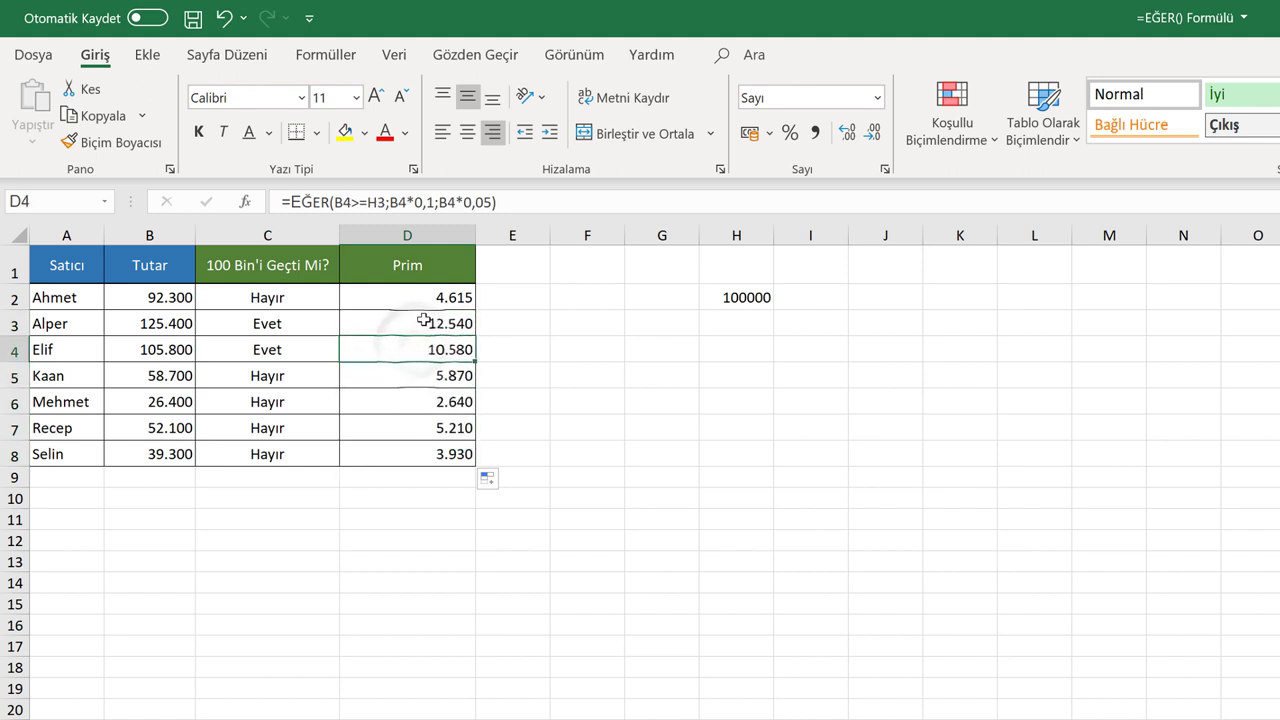
left_click(426, 320)
left_click(440, 350)
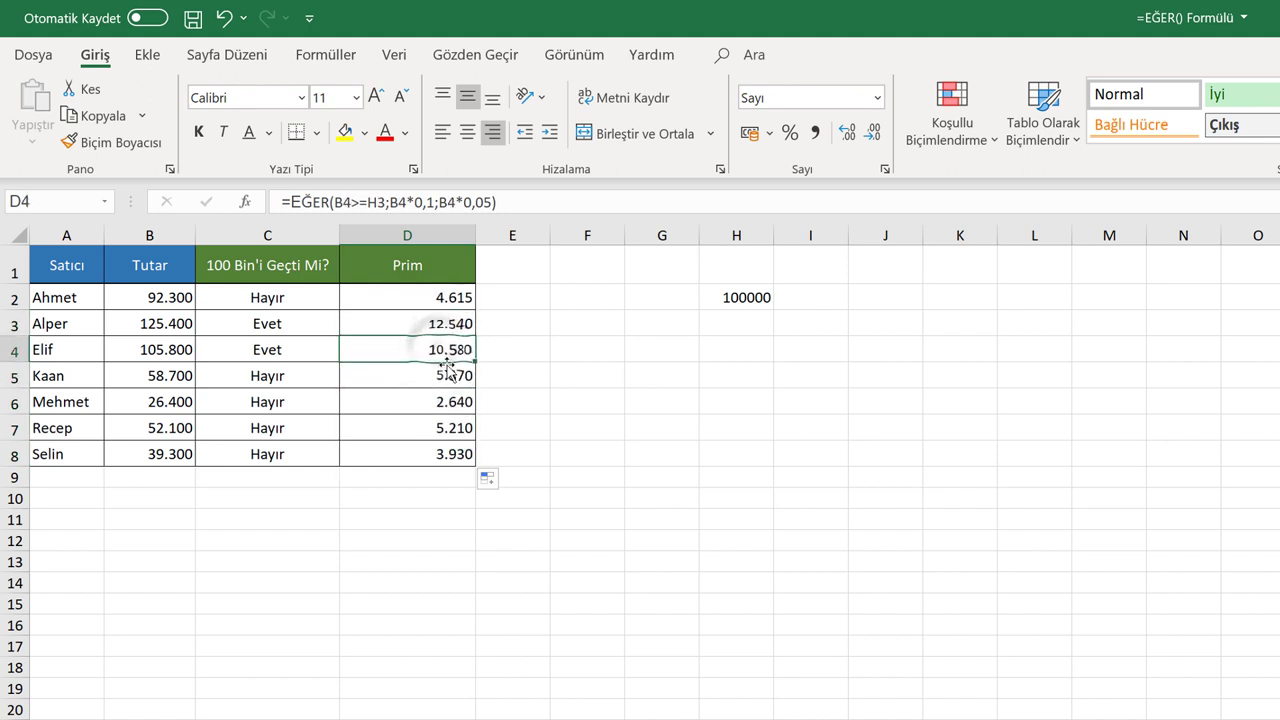
left_click(444, 372)
left_click(425, 349)
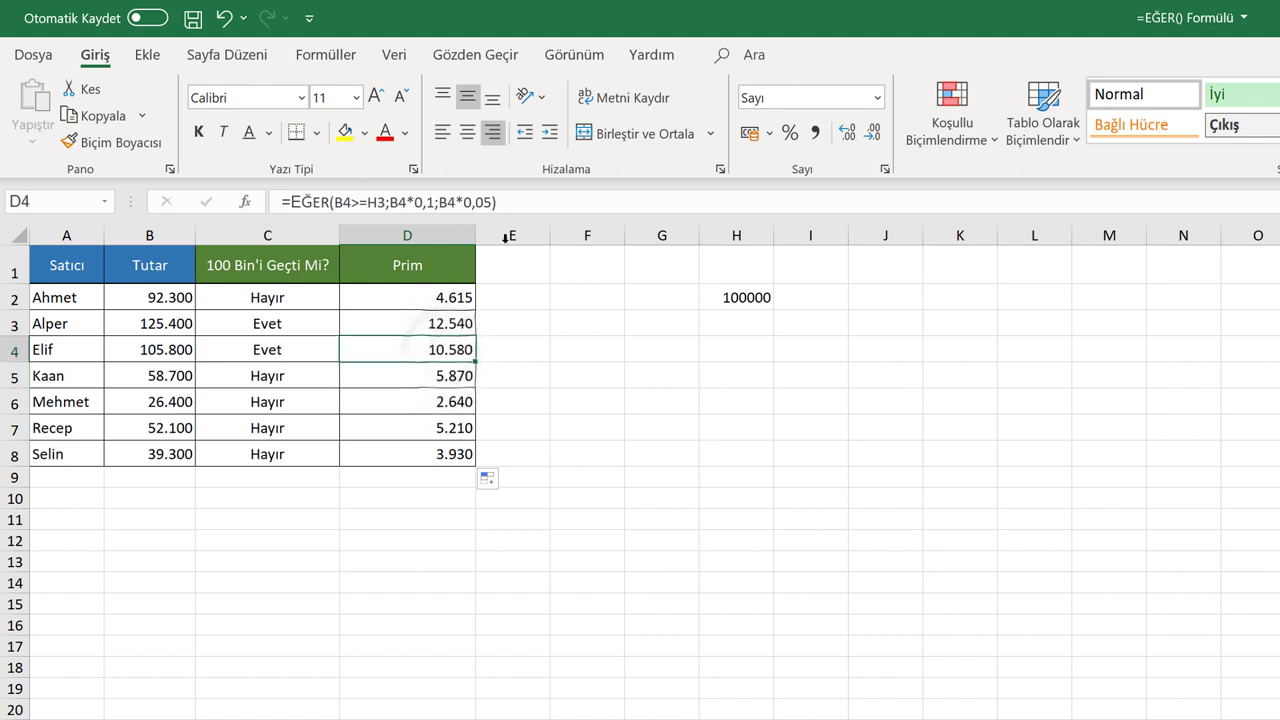
left_click(445, 315)
- Lock D3's threshold reference as $H$2 with F4
left_click(367, 202)
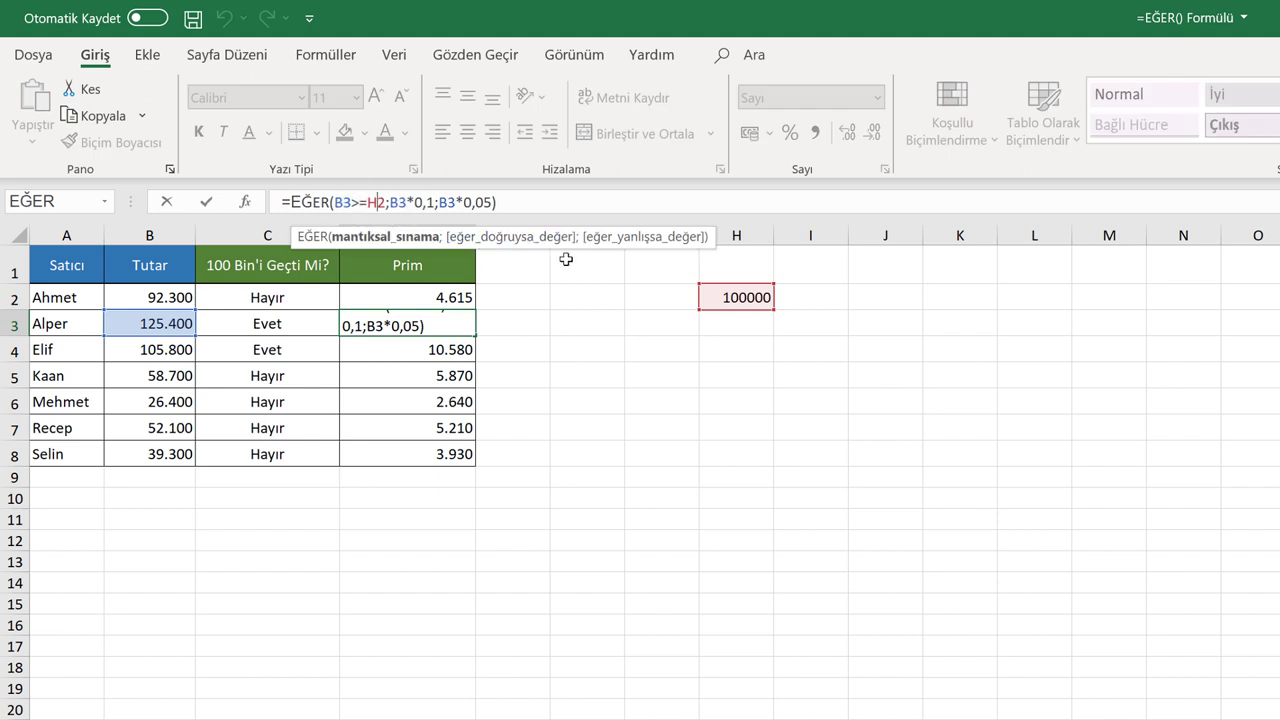
key("F4")
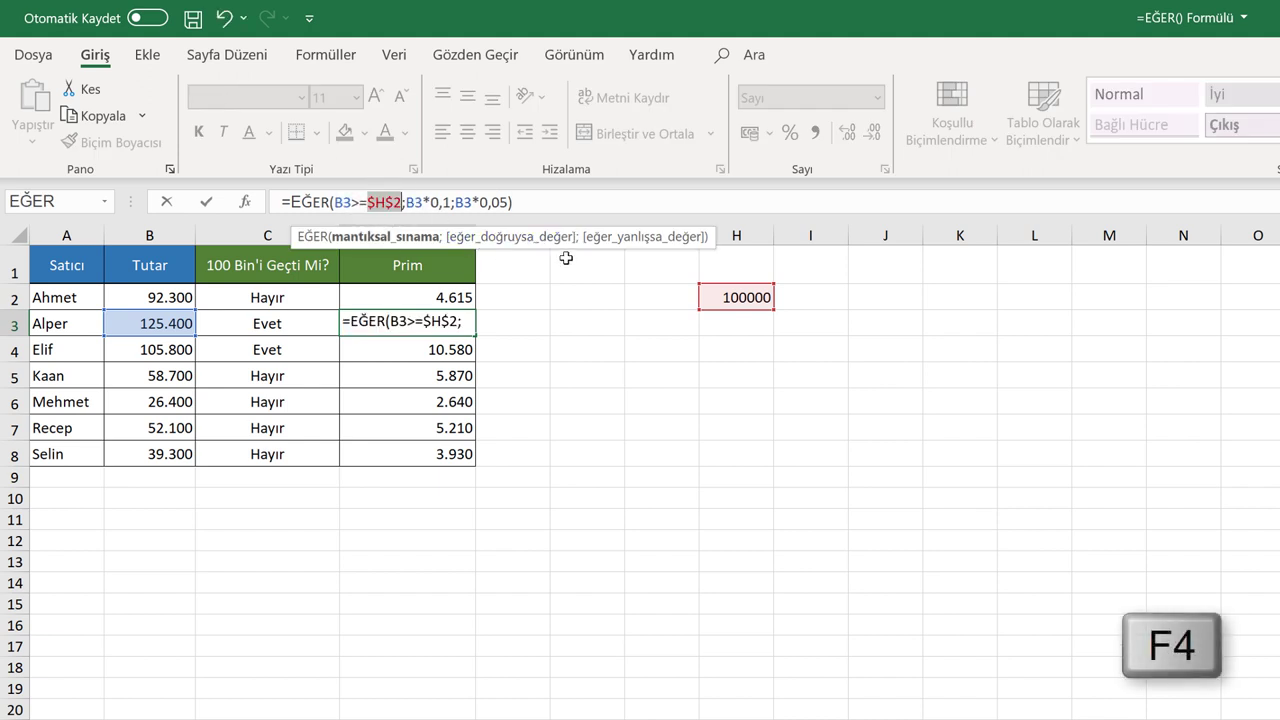
key("Return")
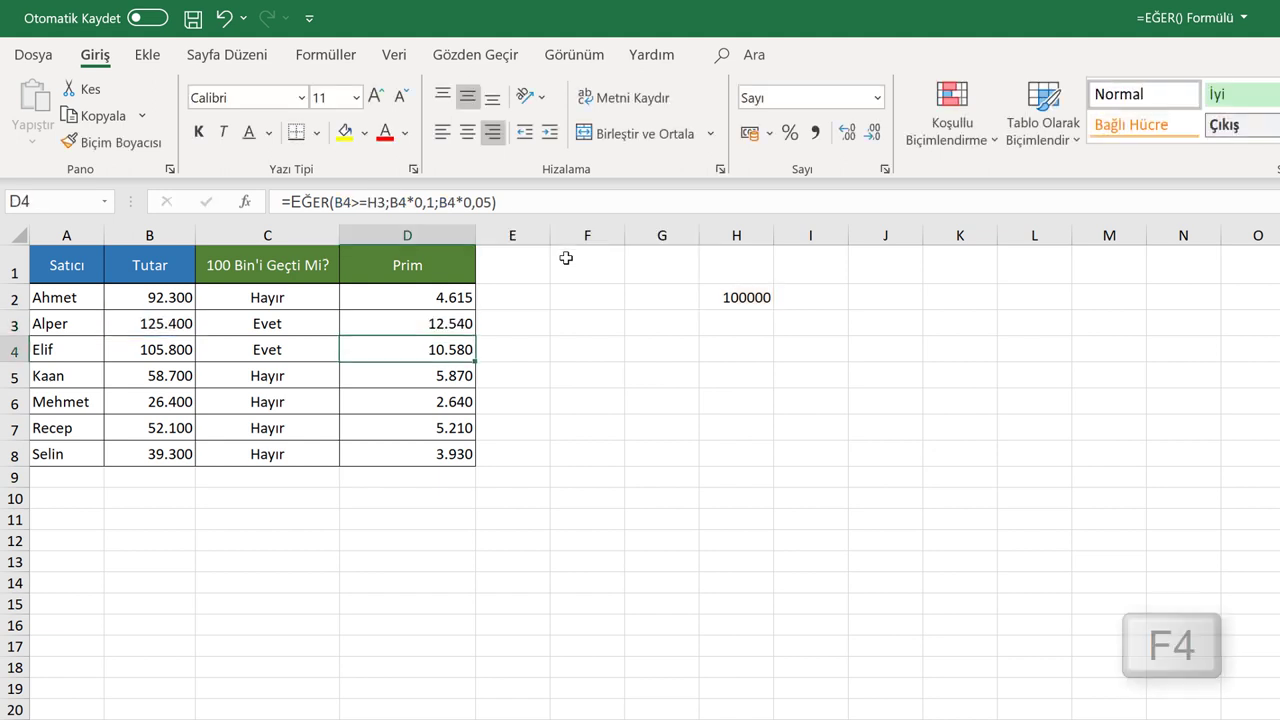
left_click(465, 325)
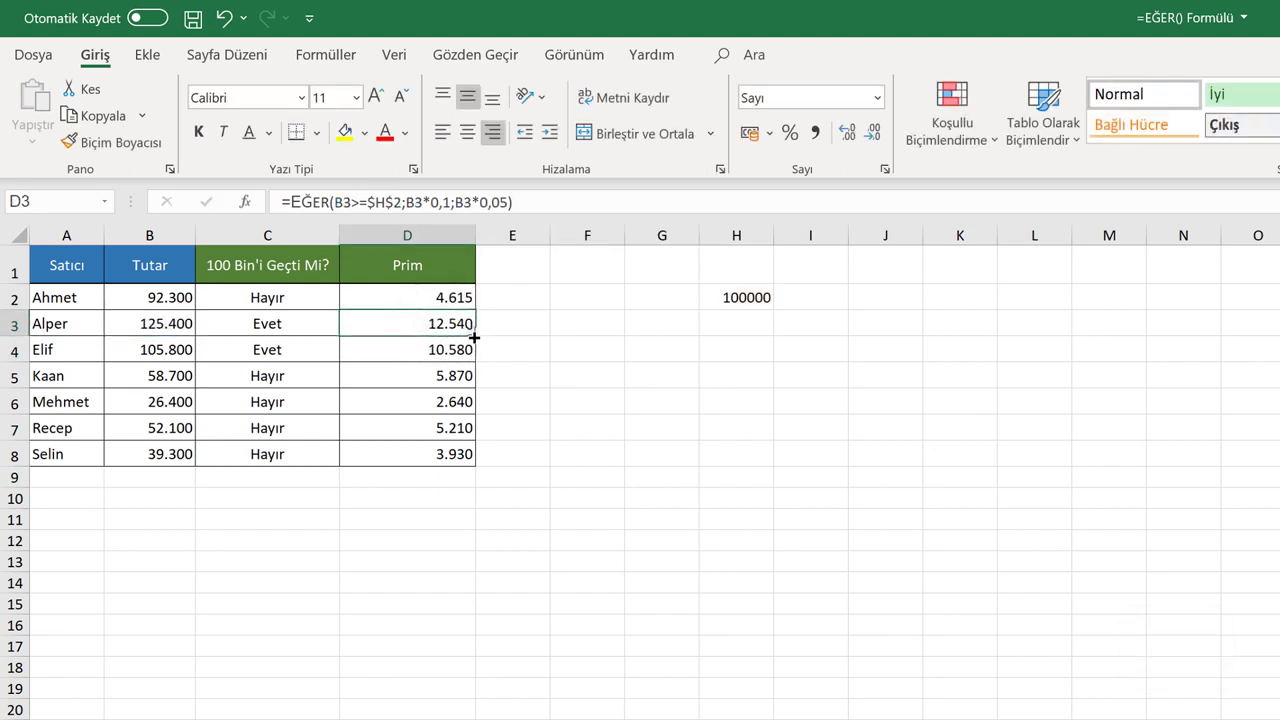
- Fill D3's corrected formula down to D8 and verify D4–D8 all reference $H$2
left_click_drag(475, 335, 463, 457)
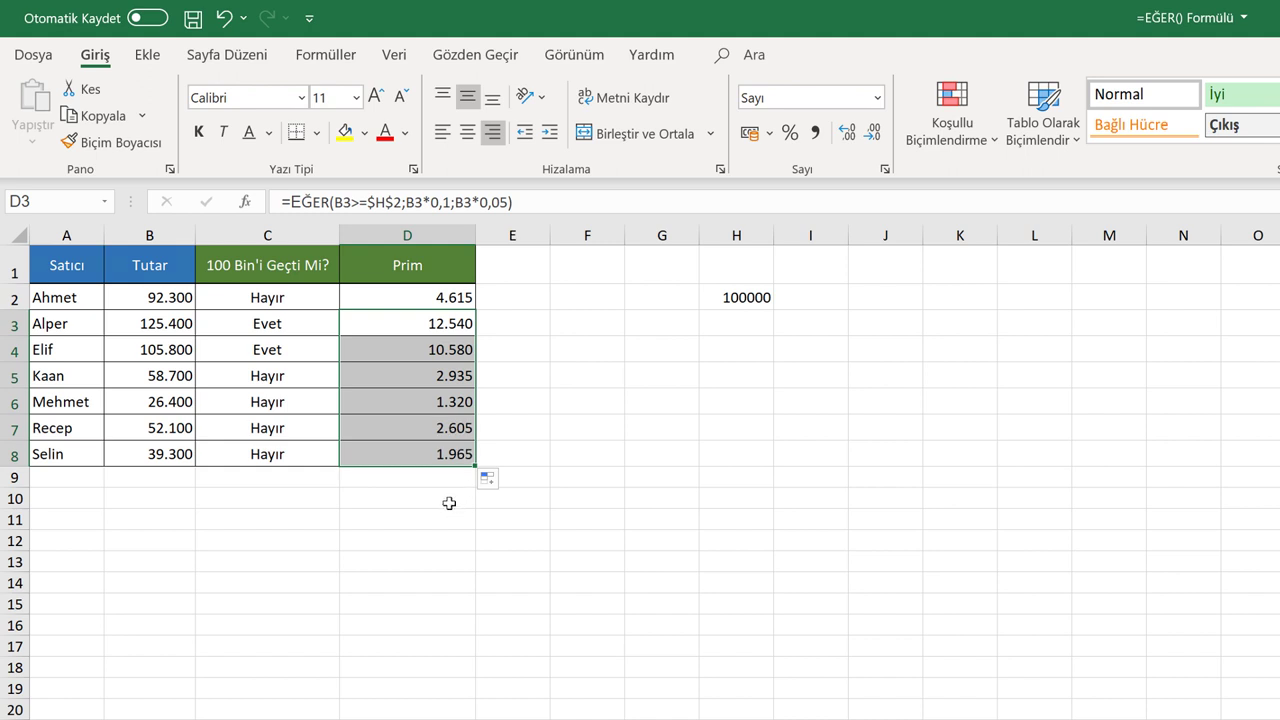
left_click(449, 503)
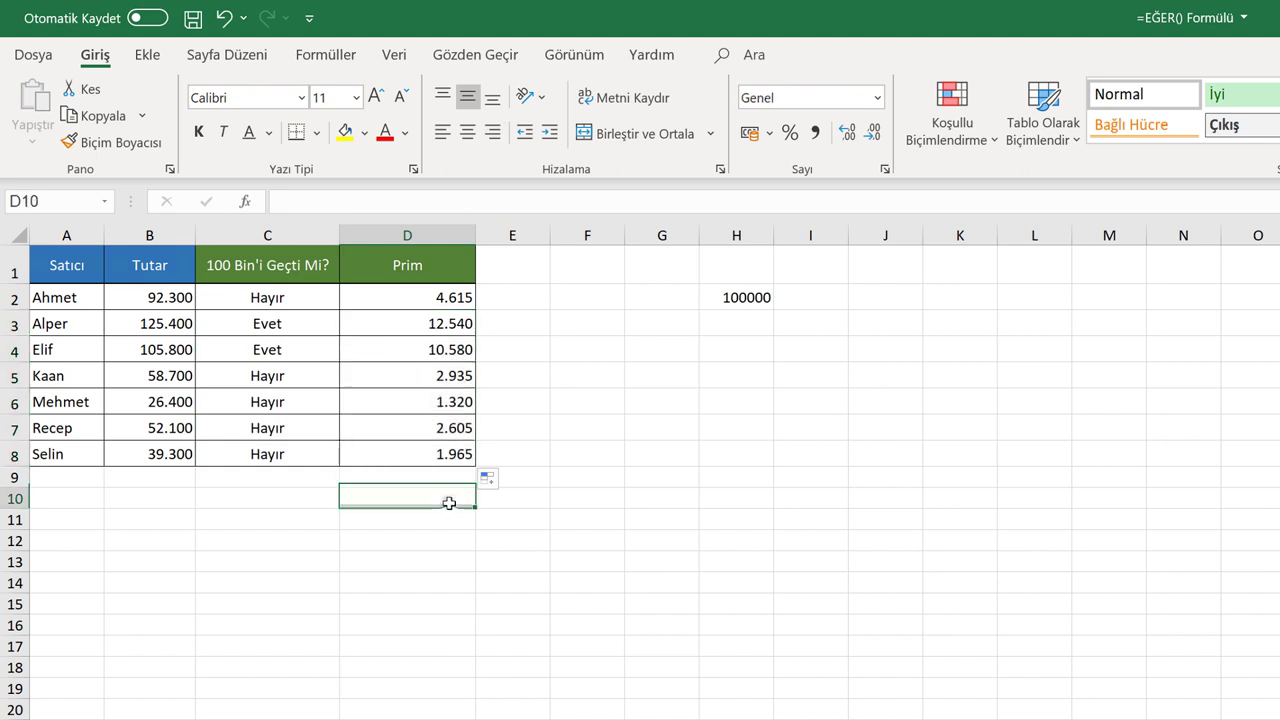
left_click(447, 454)
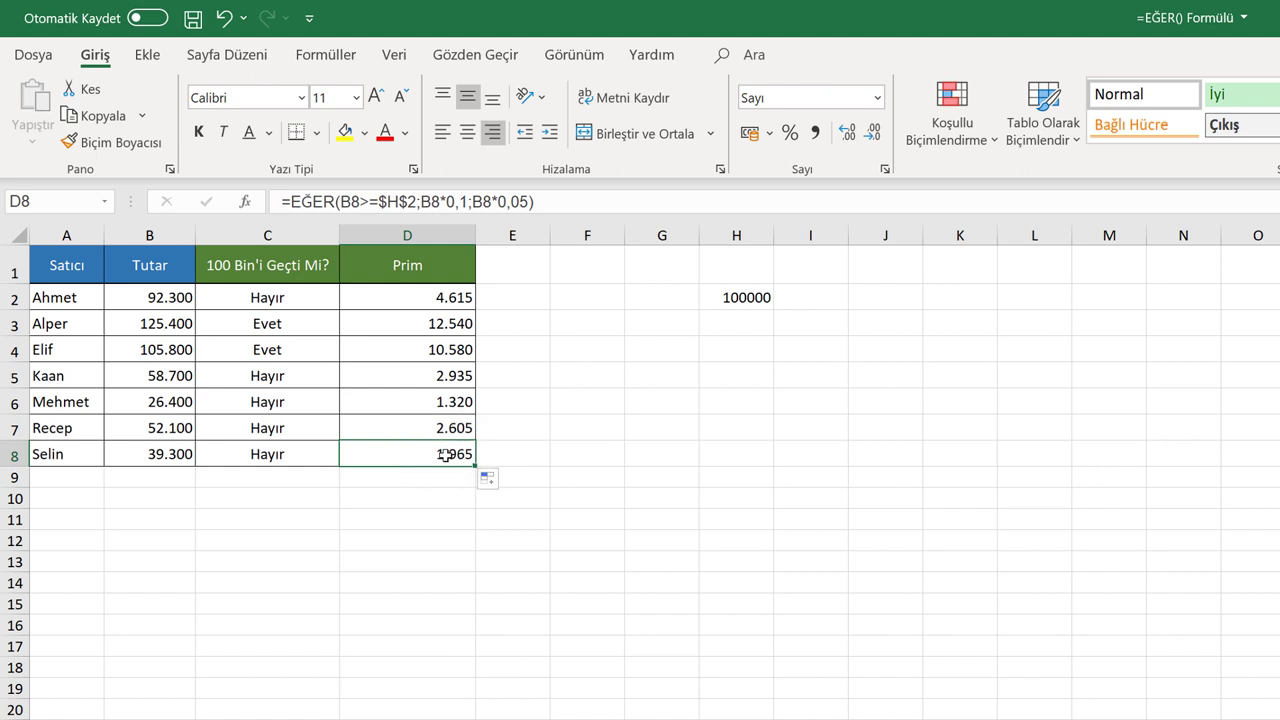
left_click(447, 428)
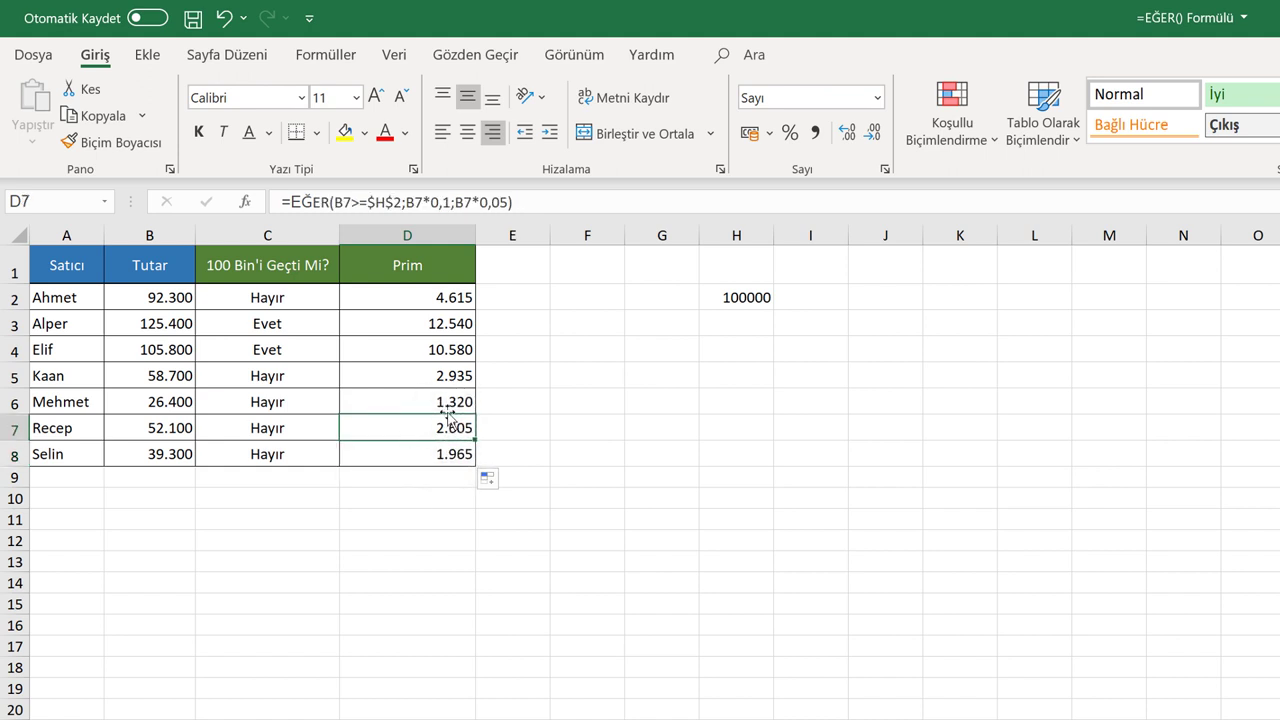
left_click(445, 400)
left_click(443, 376)
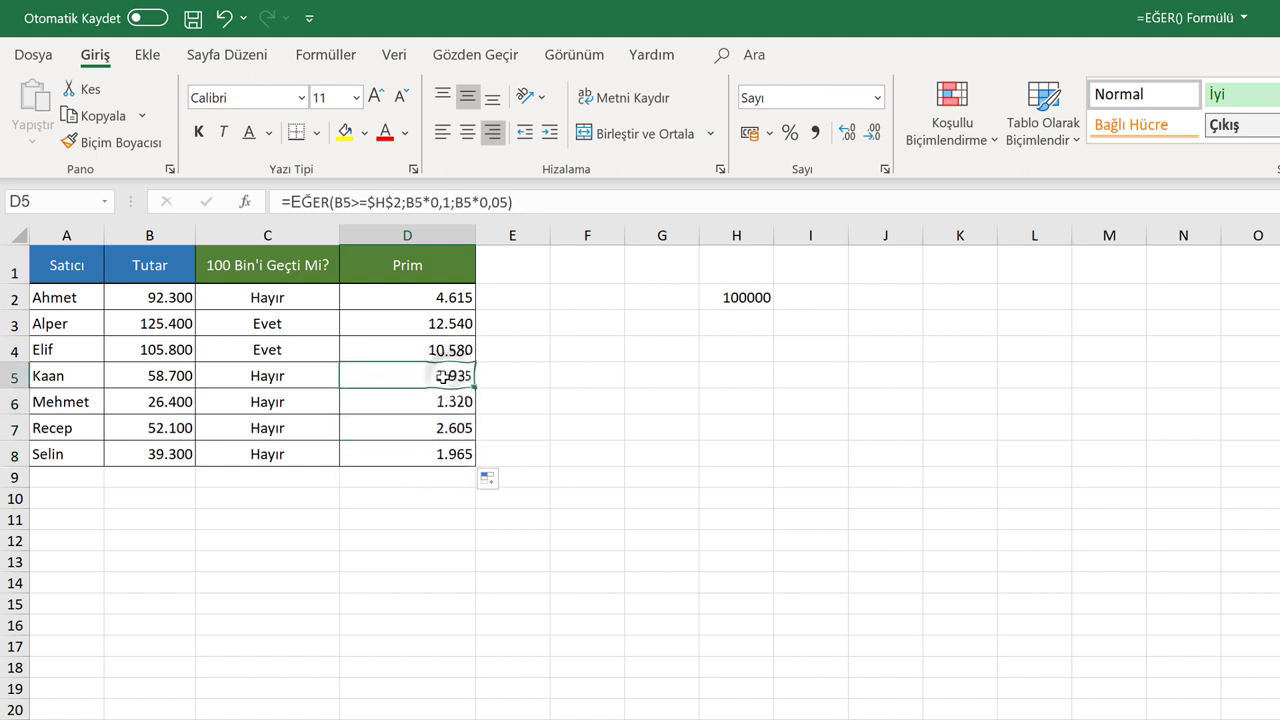
left_click_drag(443, 376, 440, 452)
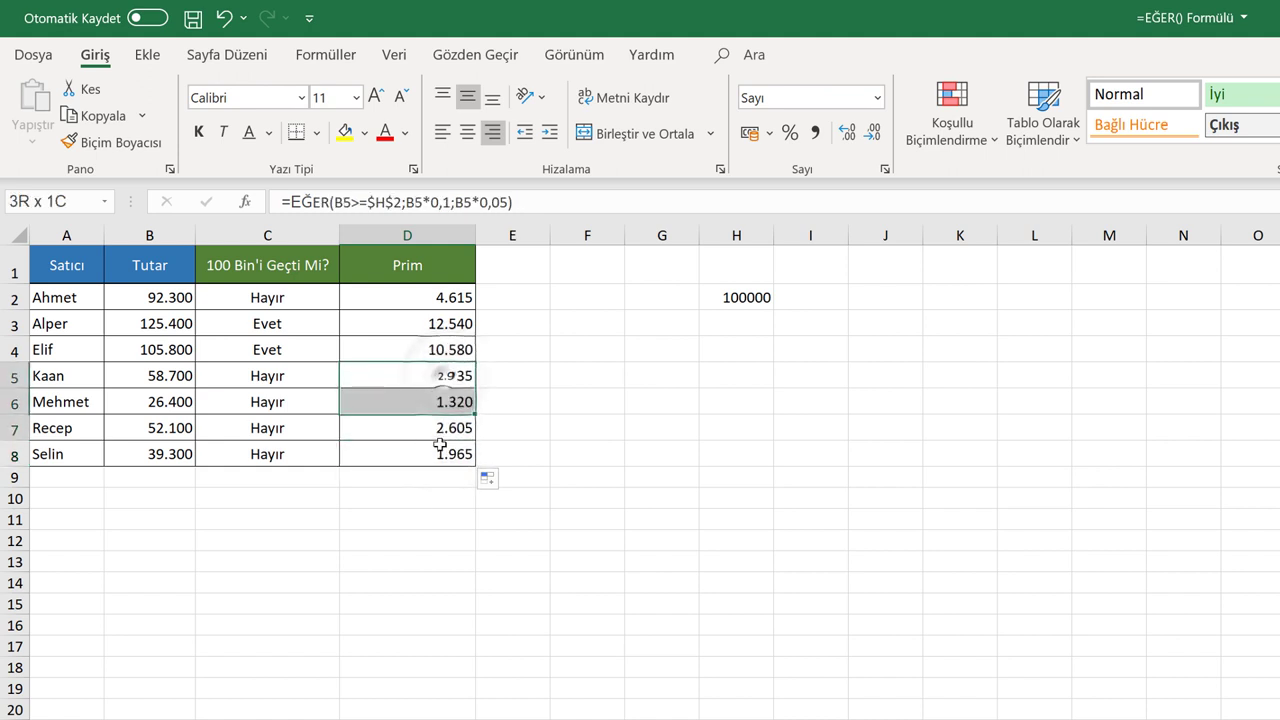
left_click(436, 352)
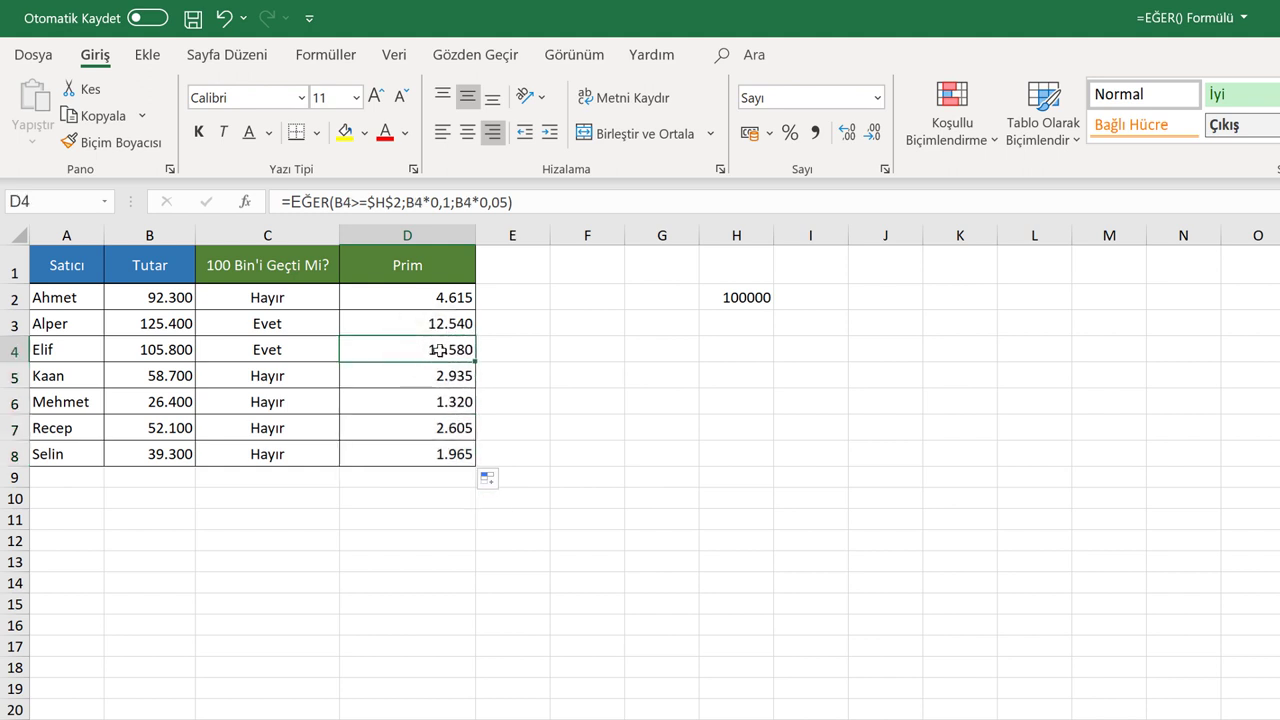
left_click(650, 297)
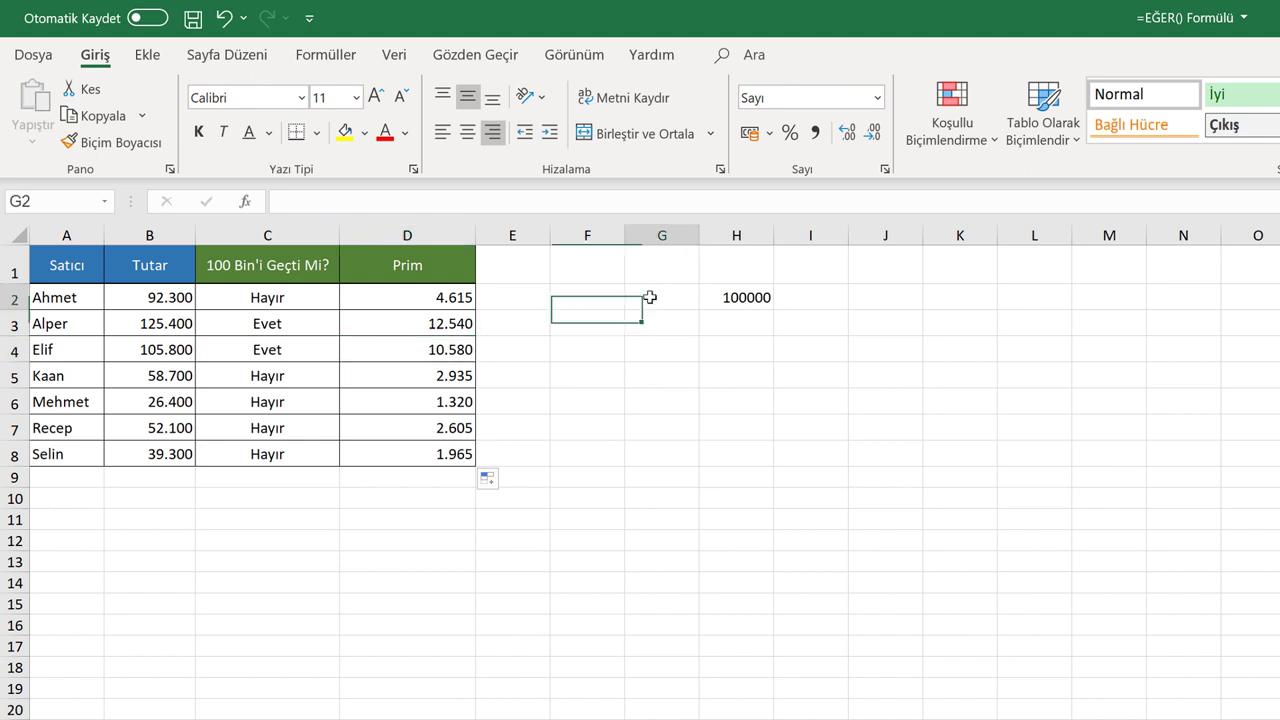